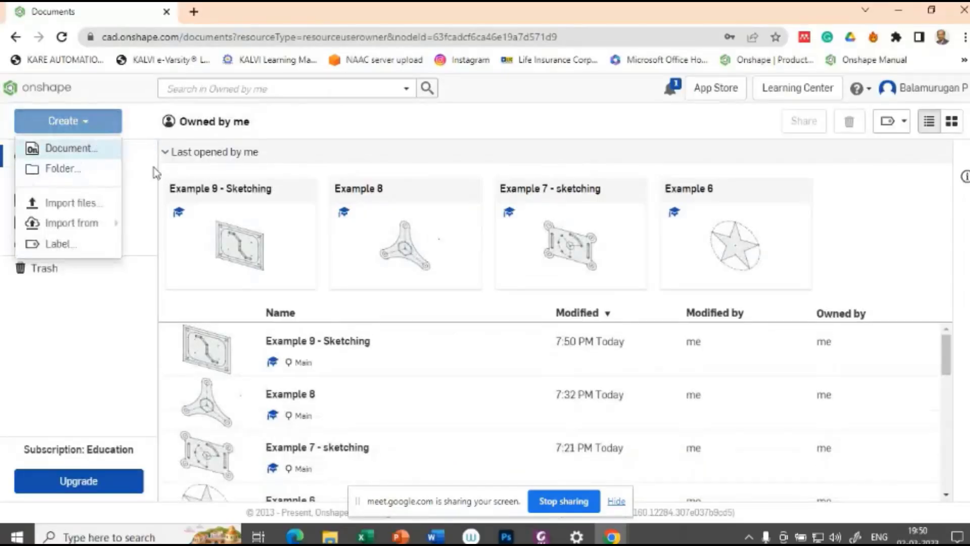
Create a new Onshape document named 'Example 10 - sketching'.
text(Exam)
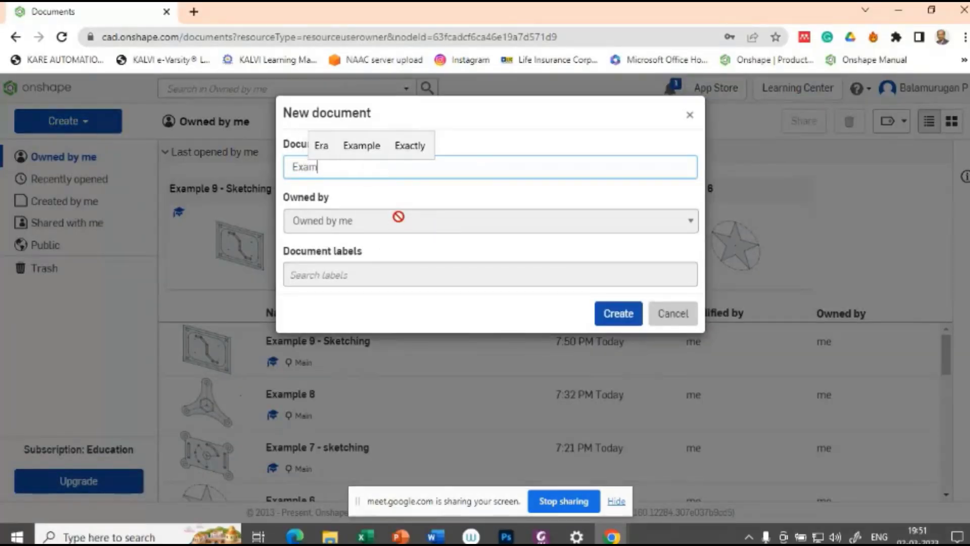
text(ple 10)
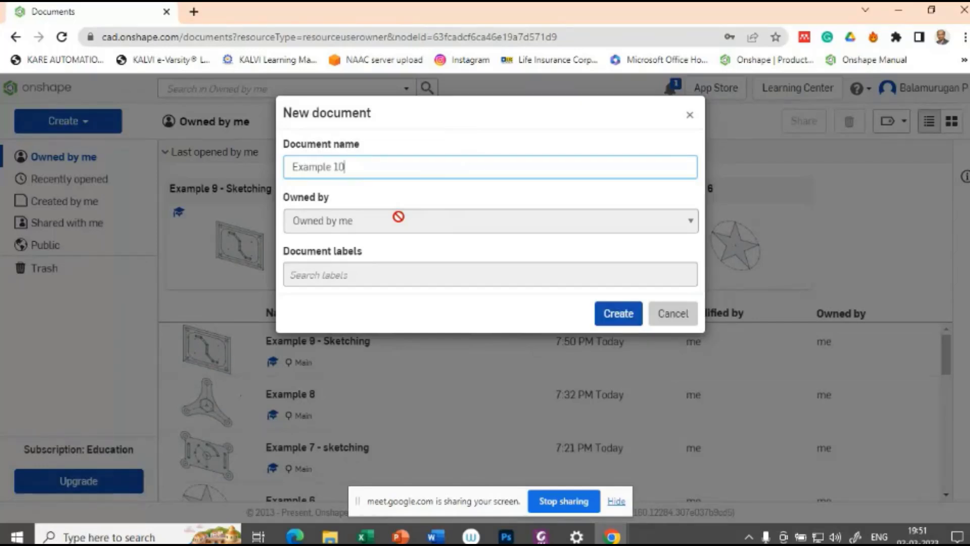
text( - sketching)
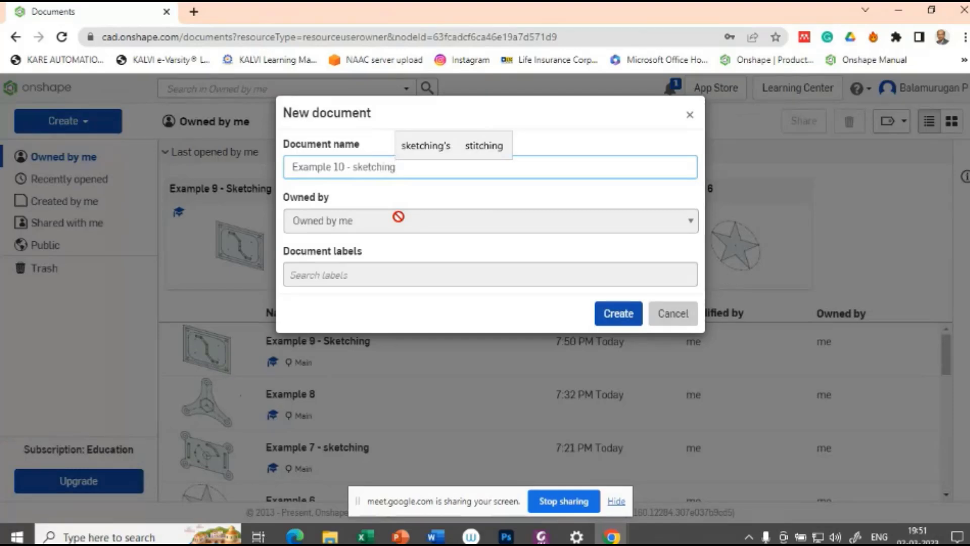
click(616, 314)
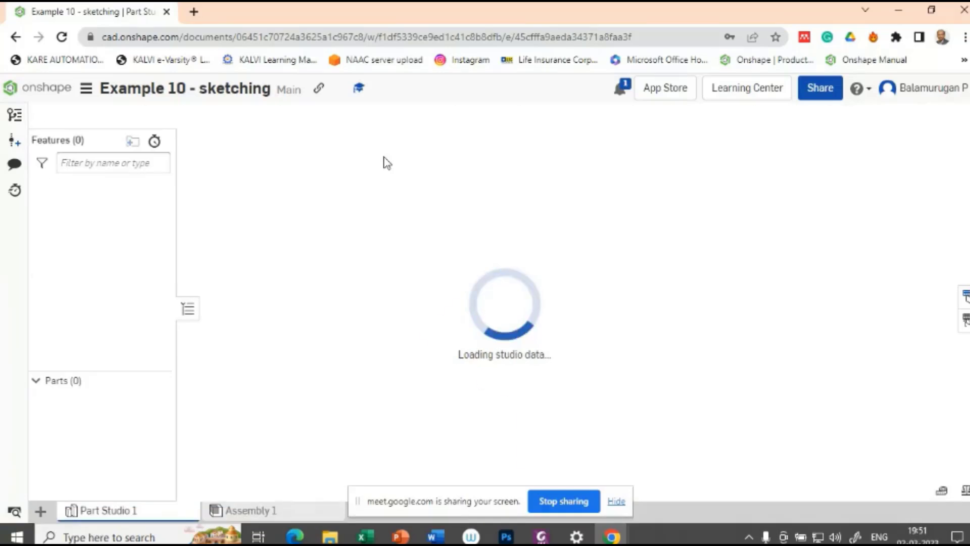
Start a sketch on the Front plane and glance at the reference drawing.
click(516, 217)
click(112, 115)
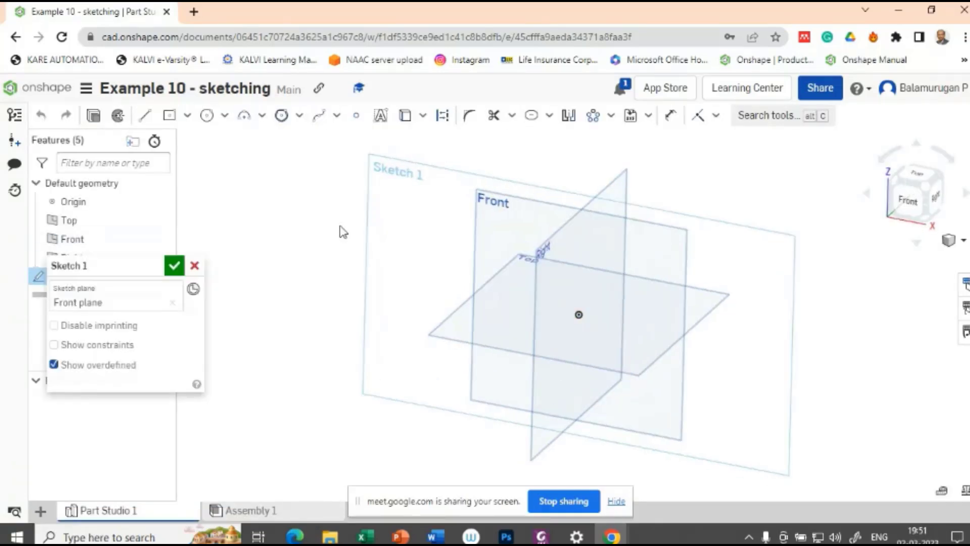
key(alt+Tab)
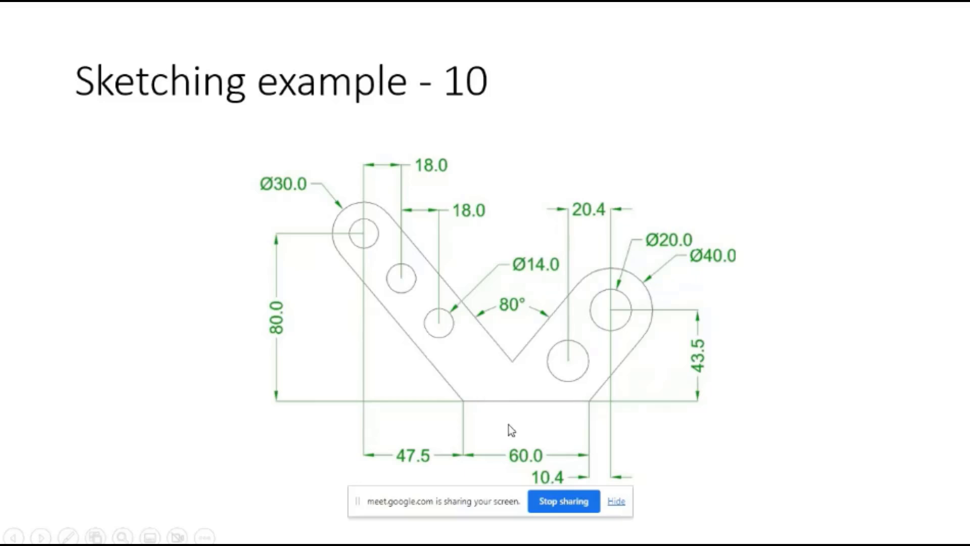
key(alt+Tab)
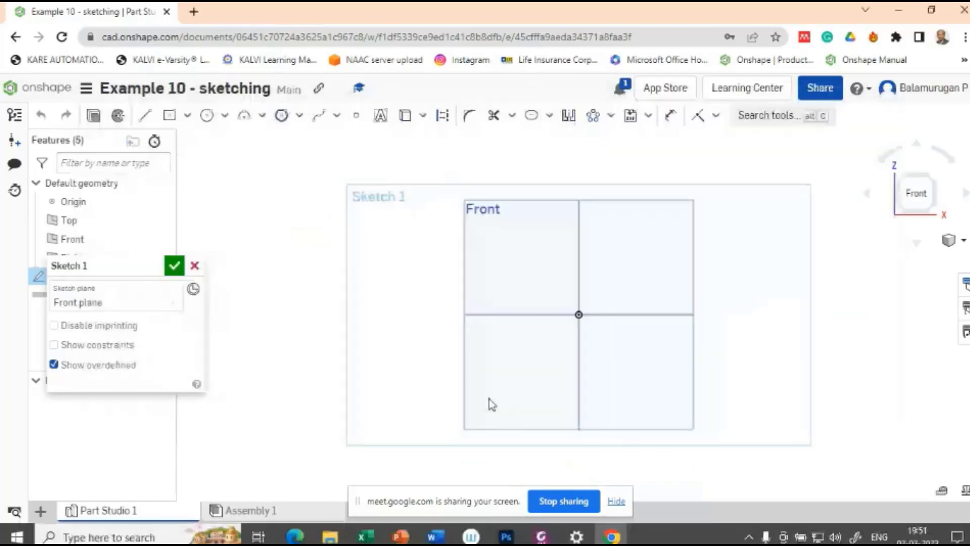
Draw the horizontal base line from the origin and the left arm's slanted outer edge.
click(145, 115)
click(579, 315)
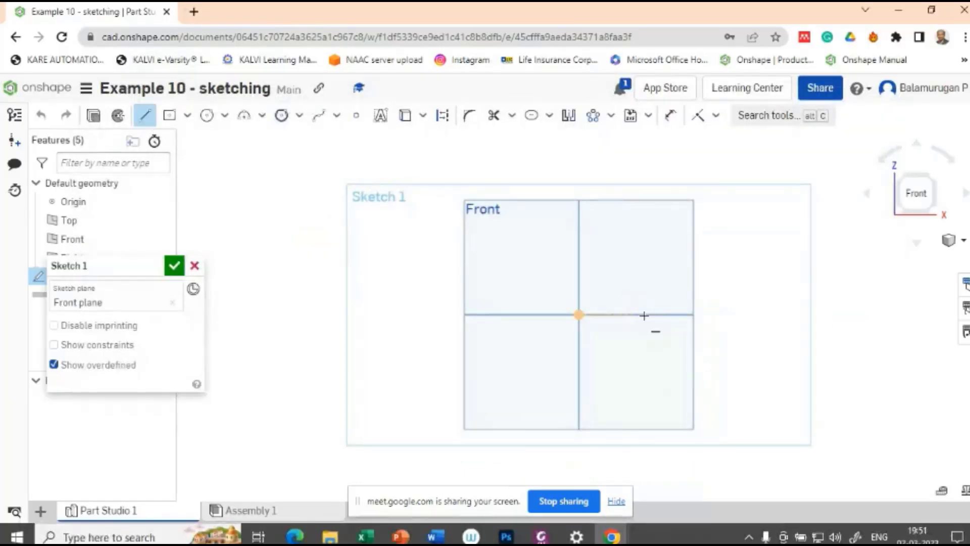
click(653, 315)
click(579, 315)
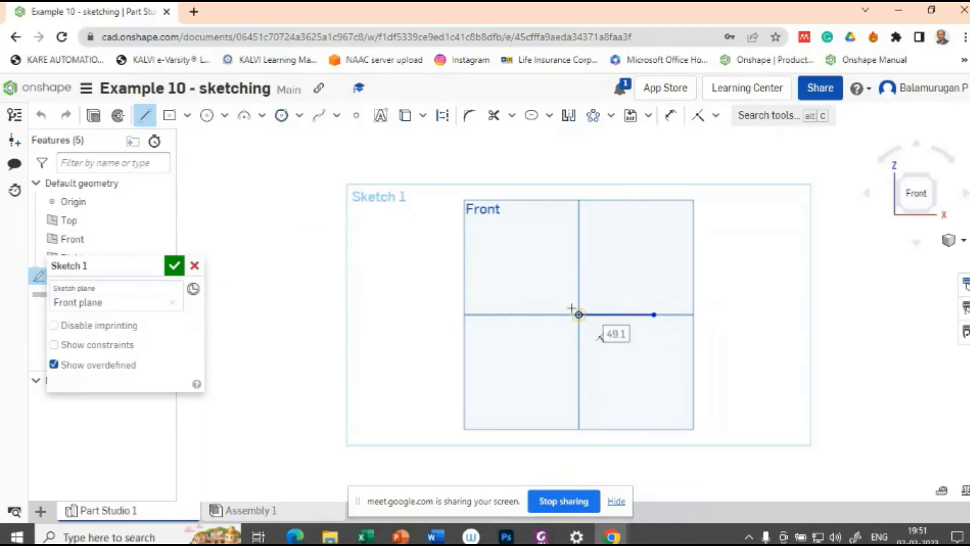
click(518, 247)
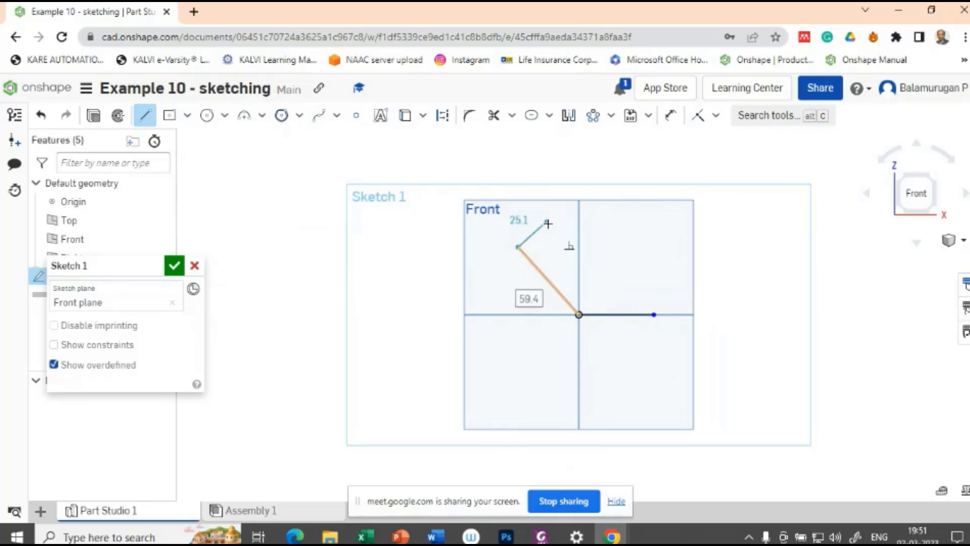
Draw the left arm top, inner V edges and right arm end, closing at the base line end.
click(548, 223)
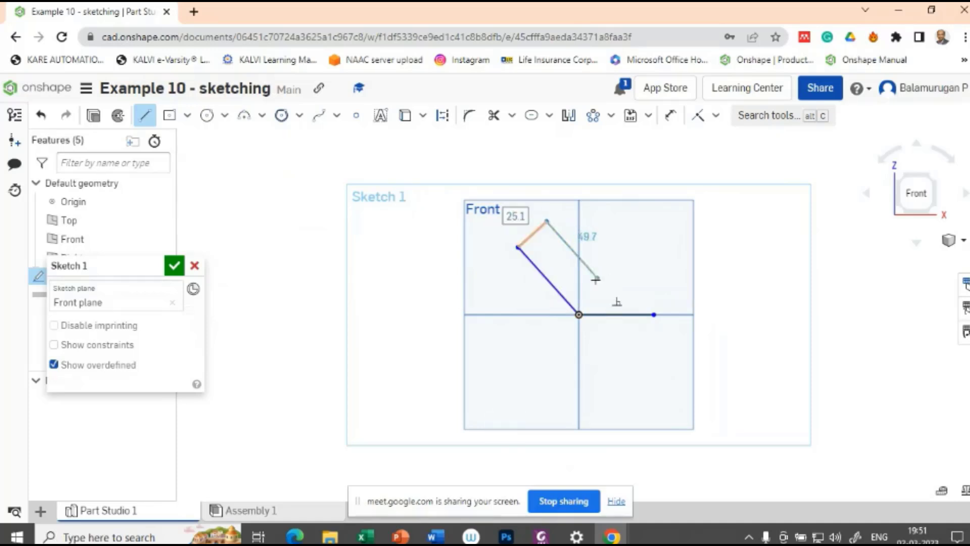
click(603, 284)
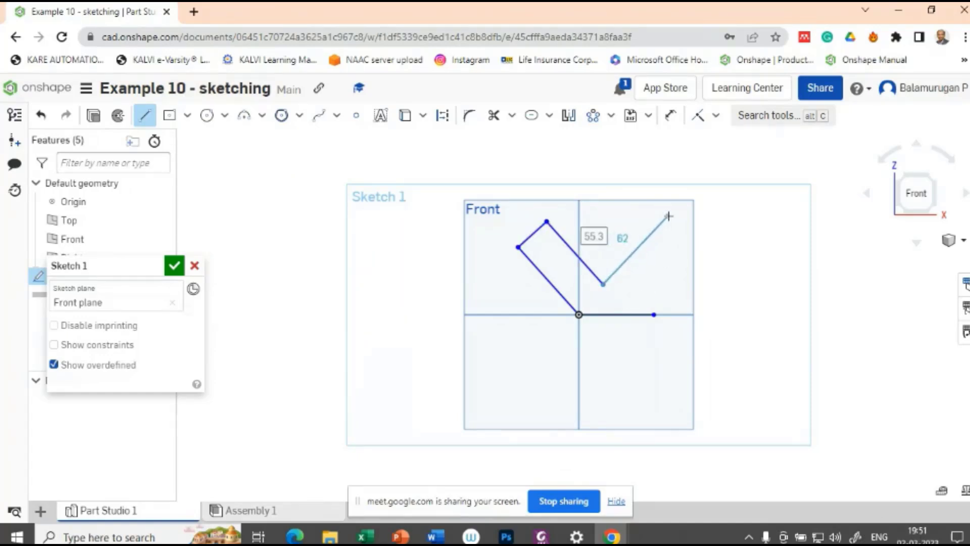
click(704, 217)
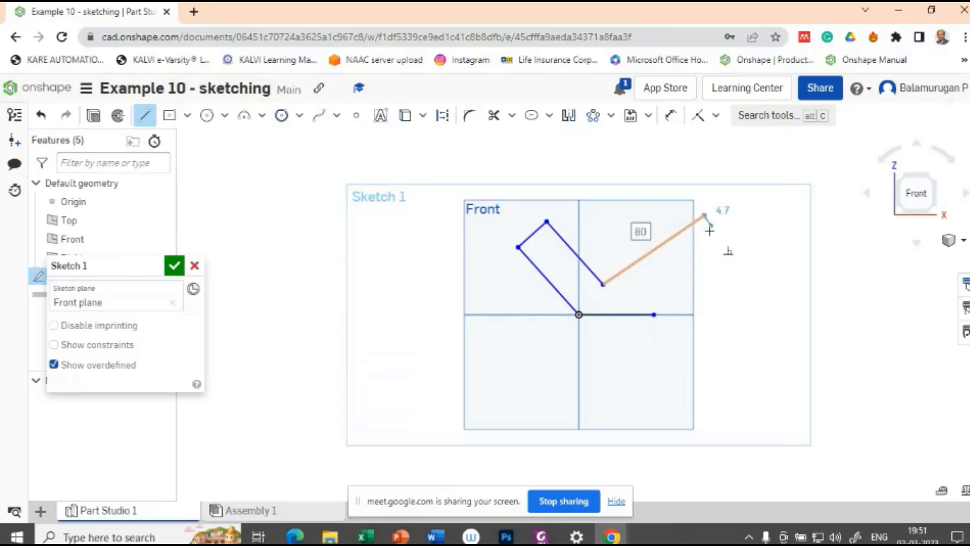
click(736, 263)
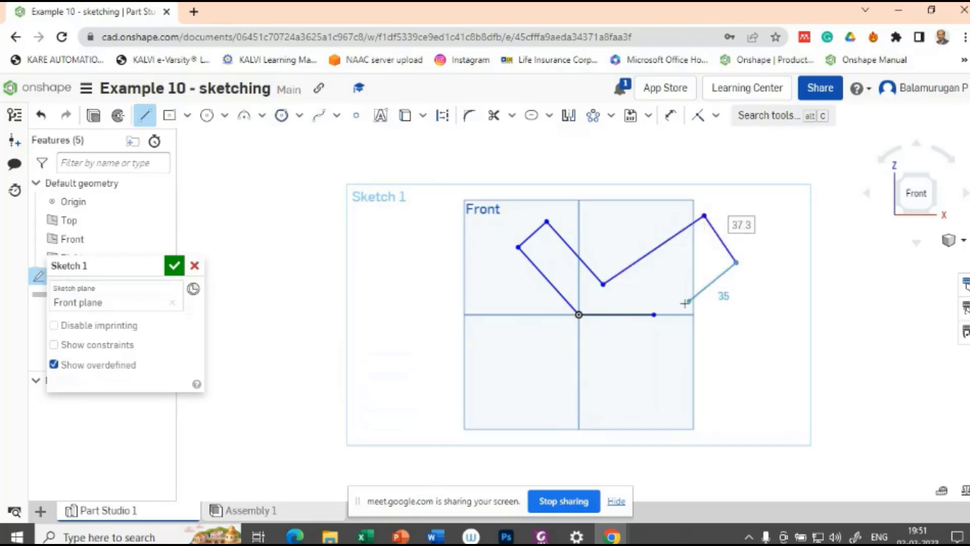
click(655, 314)
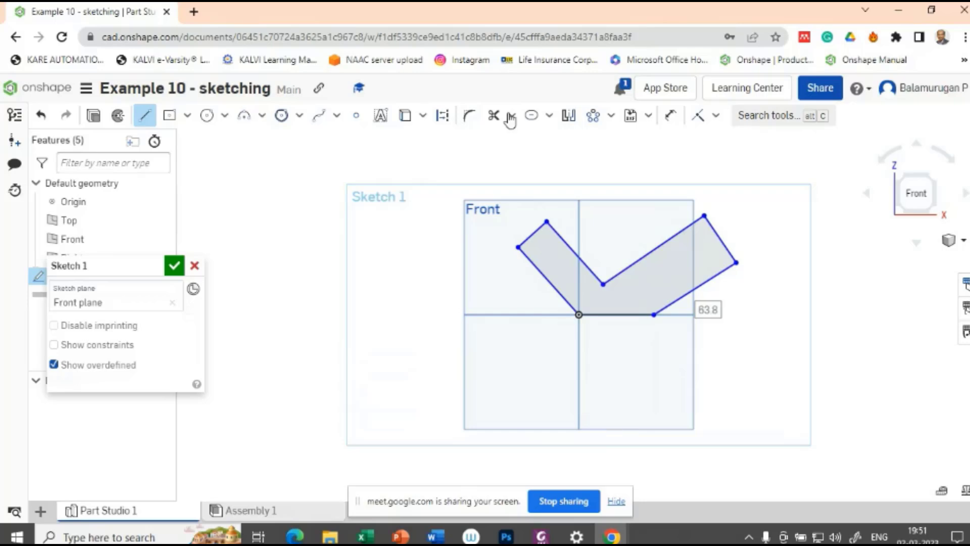
key(alt+Tab)
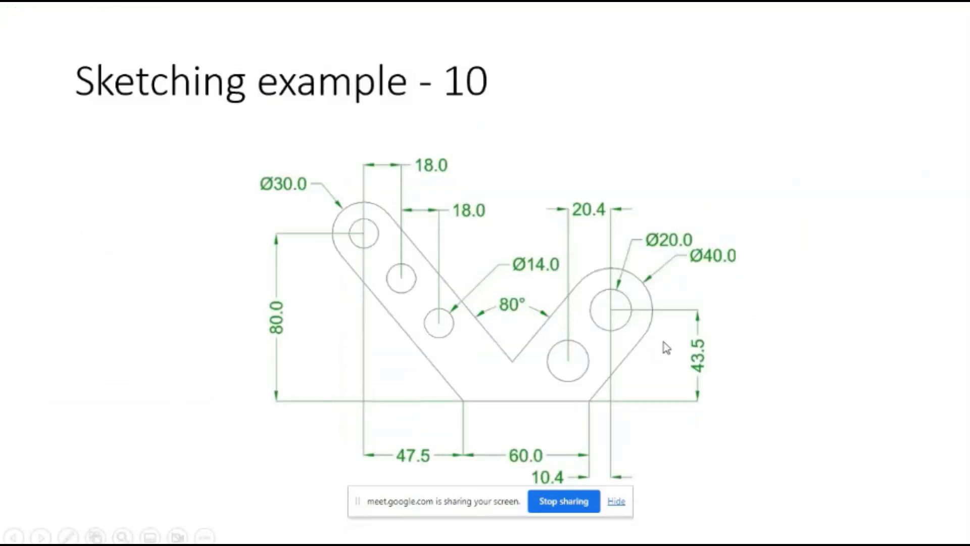
After checking the reference slide, close the outline at the origin and end line drawing.
key(alt+Tab)
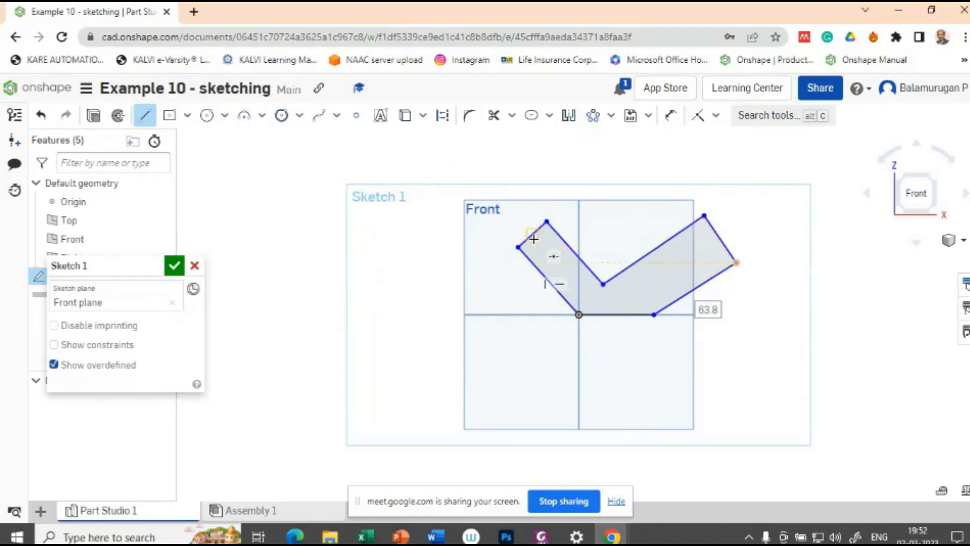
click(578, 298)
key(Escape)
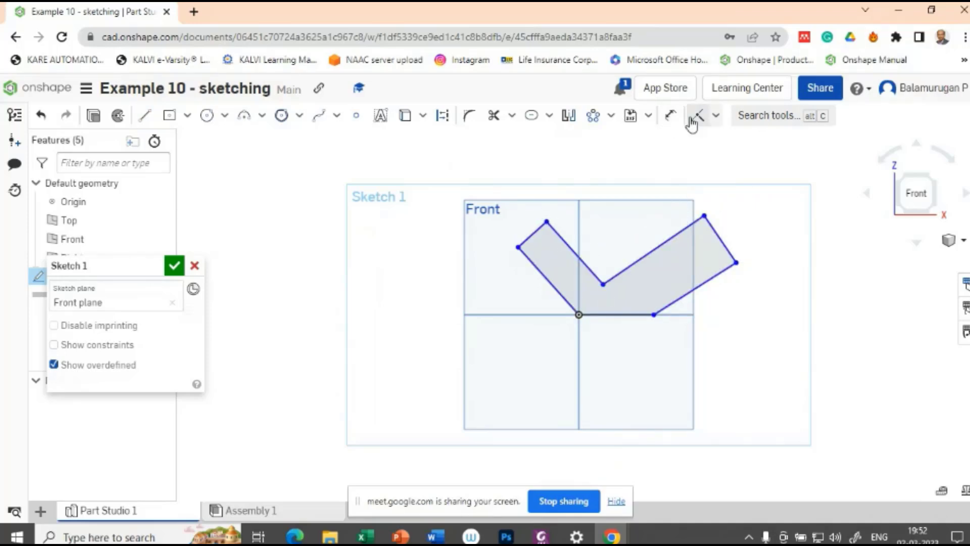
Make each arm's inner edge parallel to its outer edge.
click(716, 116)
click(717, 186)
click(550, 269)
click(573, 246)
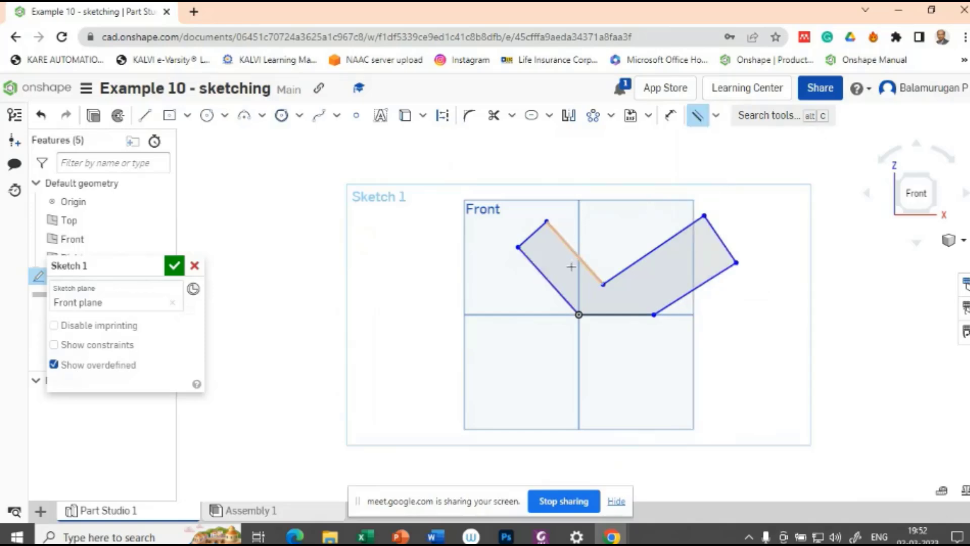
click(655, 246)
click(699, 288)
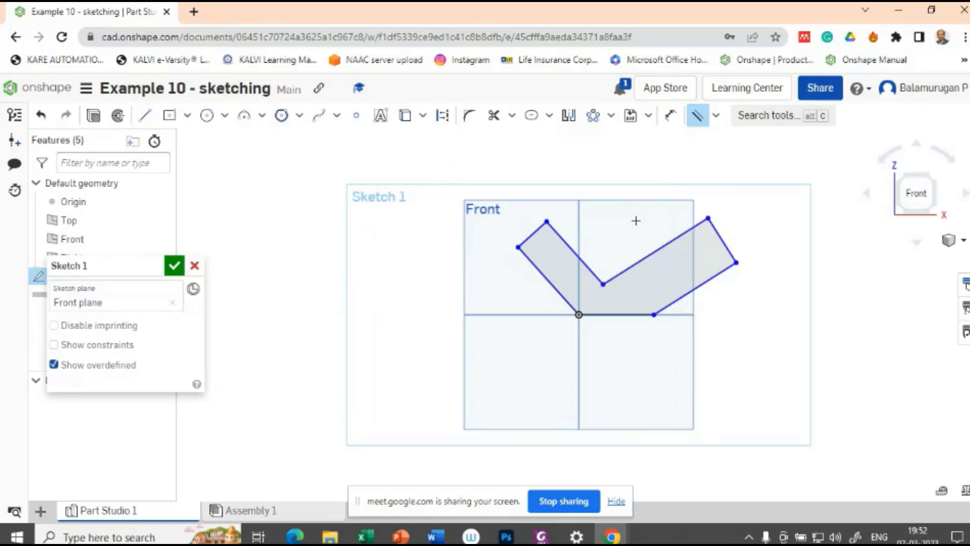
Make each arm's short end edge perpendicular to its long edge.
click(717, 116)
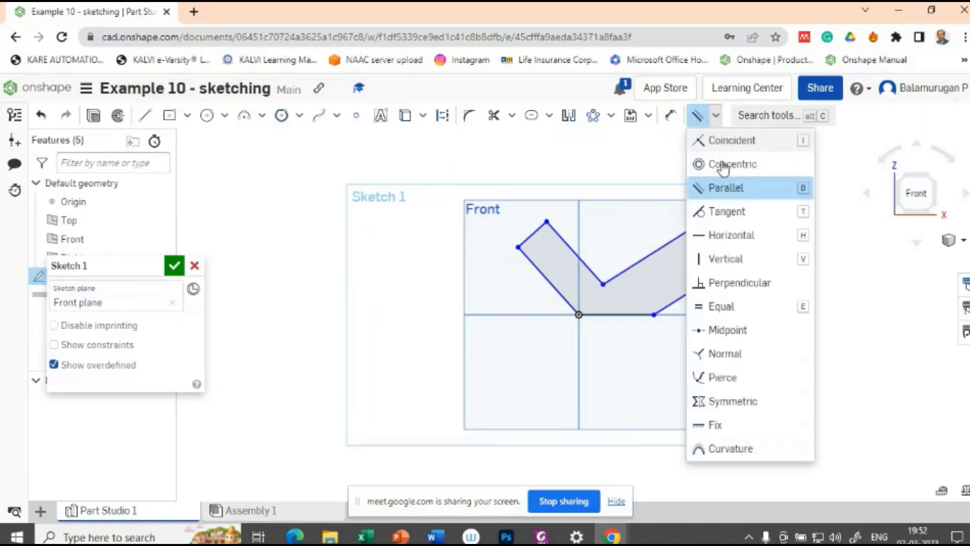
click(728, 284)
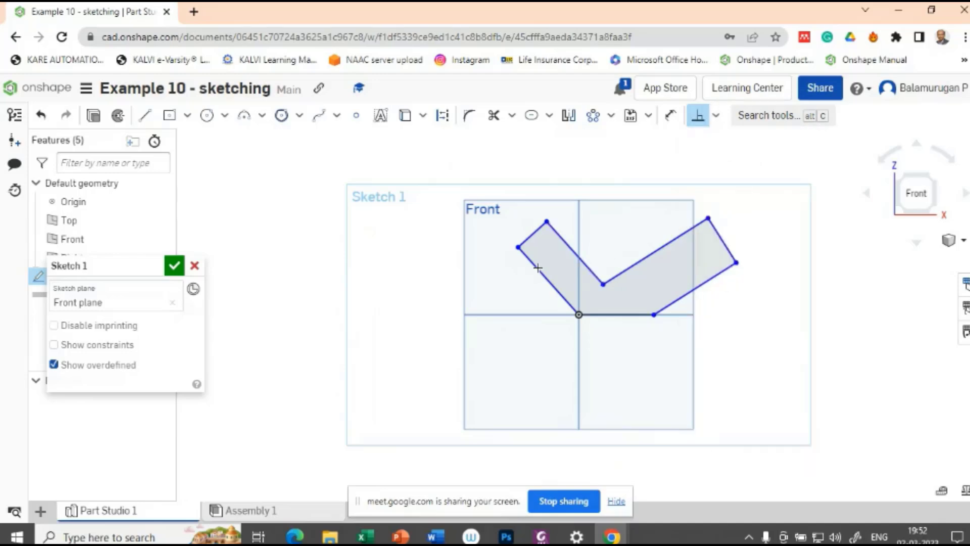
click(535, 230)
click(560, 237)
click(691, 228)
click(718, 231)
click(729, 252)
key(alt+Tab)
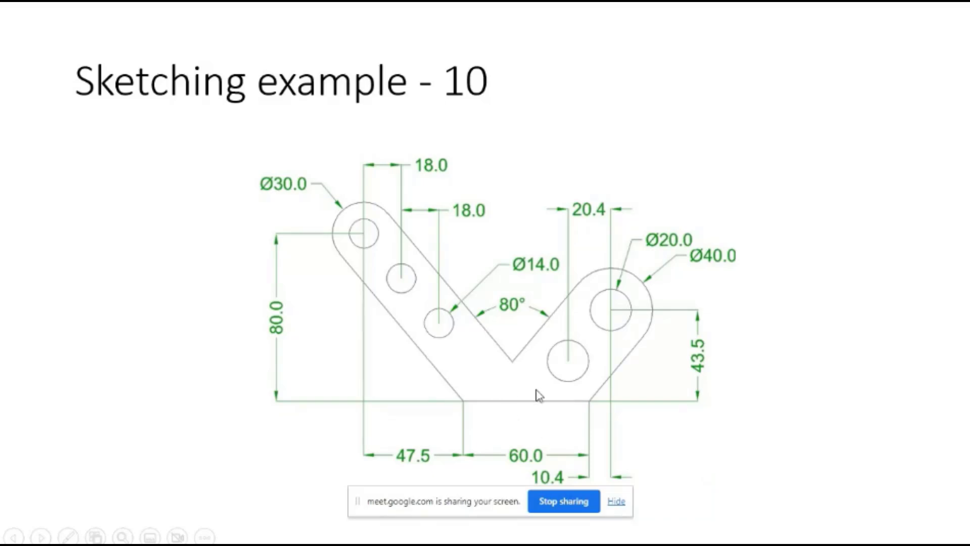
Dimension the bottom base line at 60, comparing against the reference drawing.
key(alt+Tab)
click(672, 122)
click(622, 315)
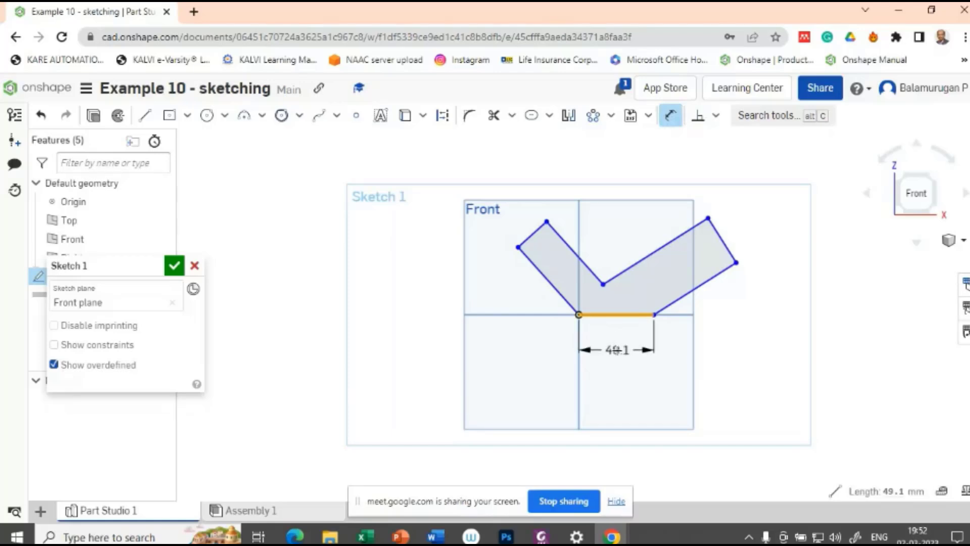
click(616, 350)
text(60)
key(Return)
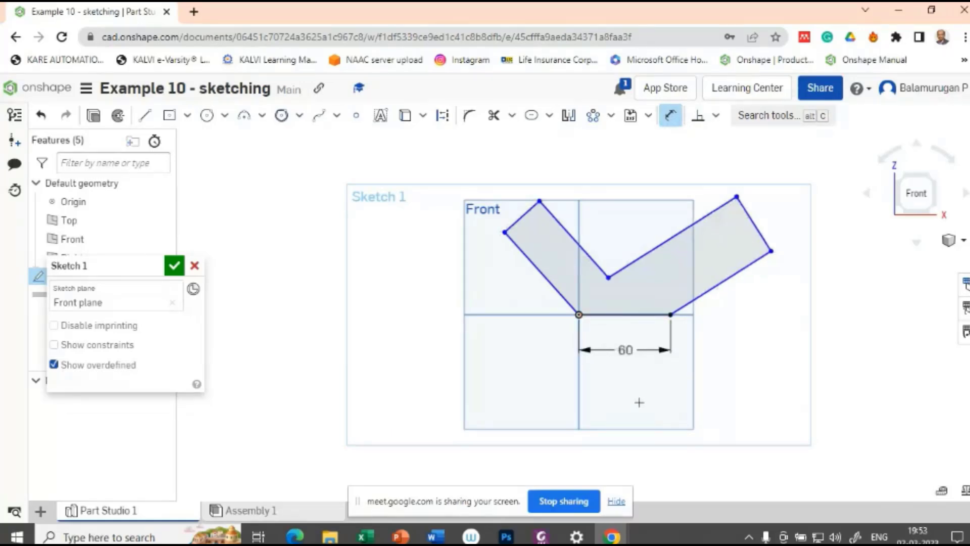
key(alt+Tab)
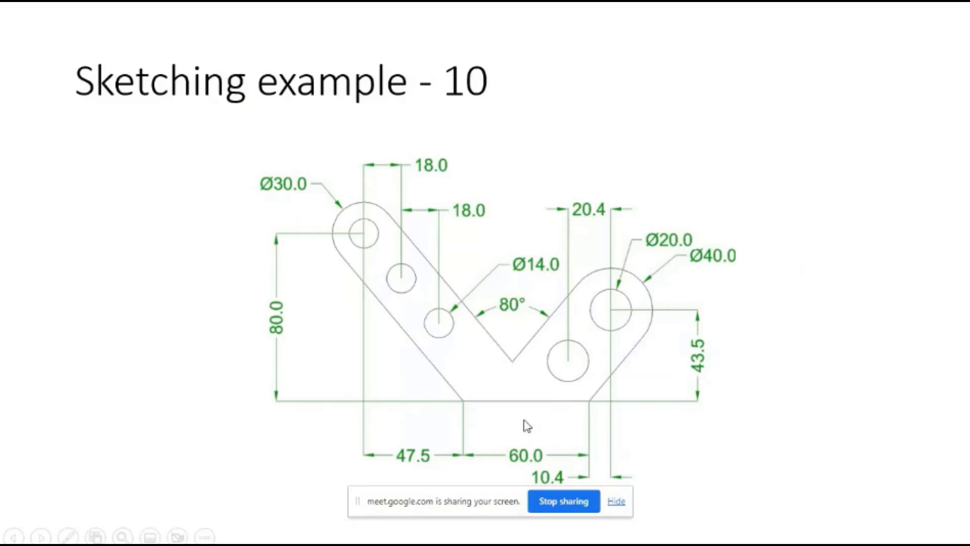
key(alt+Tab)
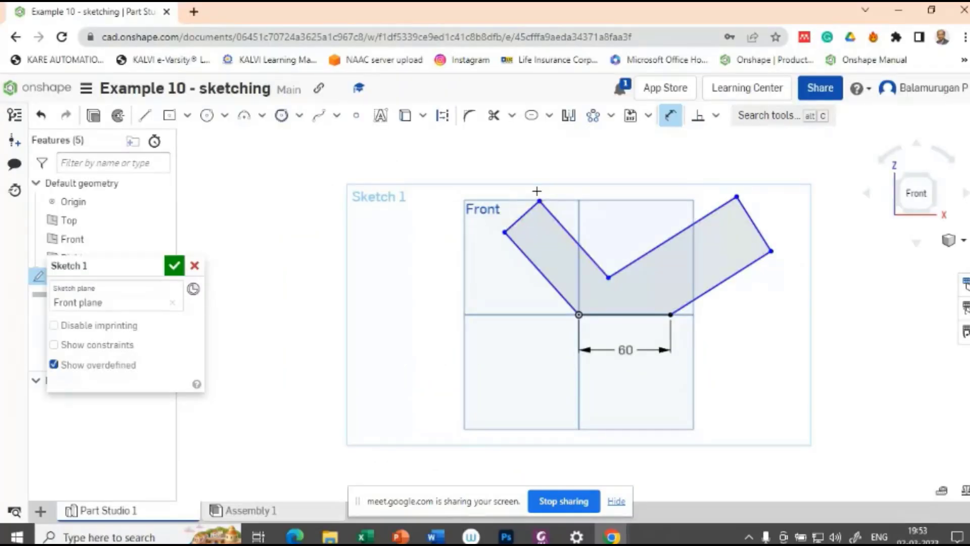
key(alt+Tab)
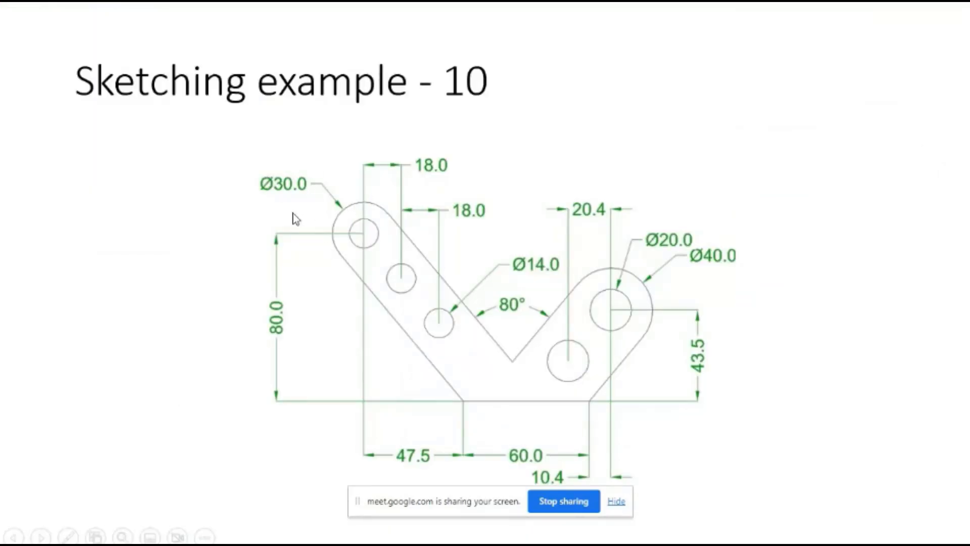
key(alt+Tab)
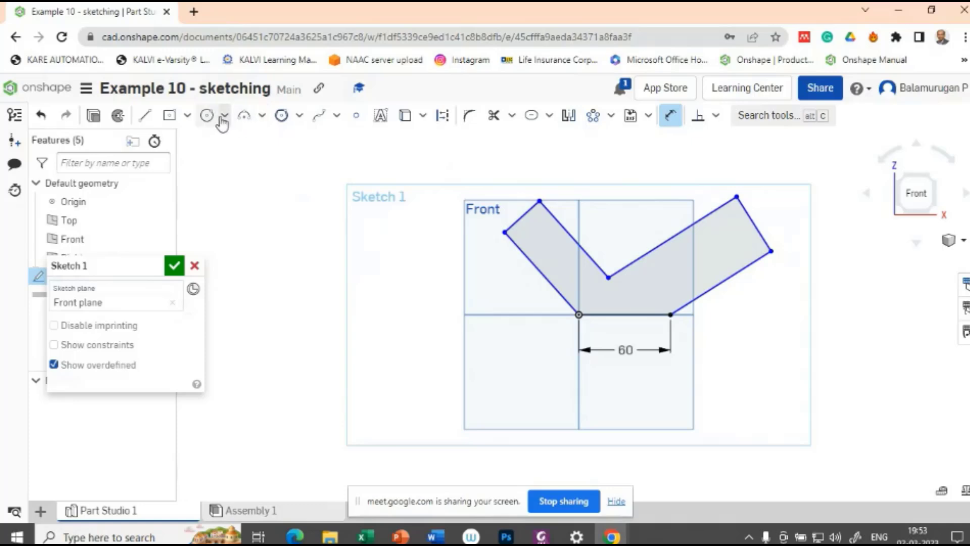
Round off the left and right arm ends with tangent arcs between their corners.
click(261, 116)
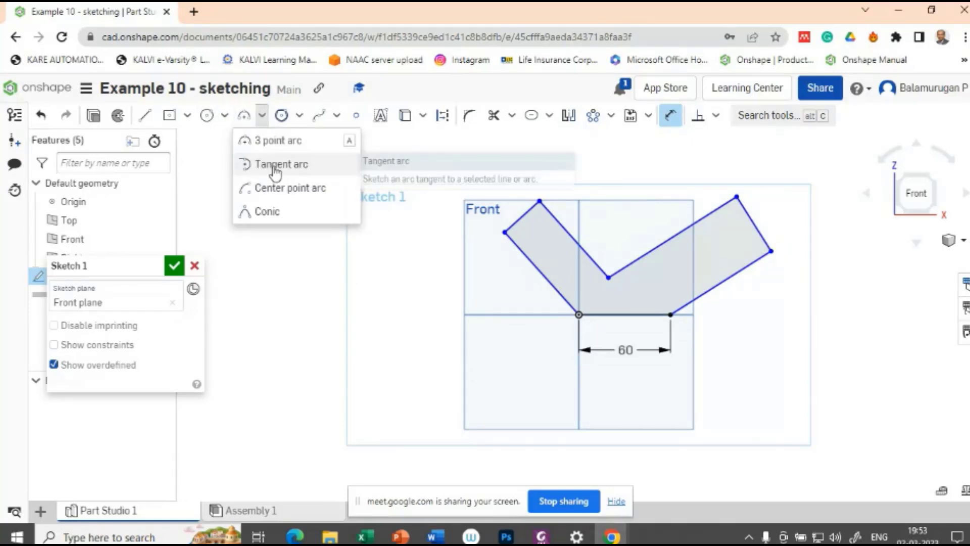
click(274, 169)
click(539, 202)
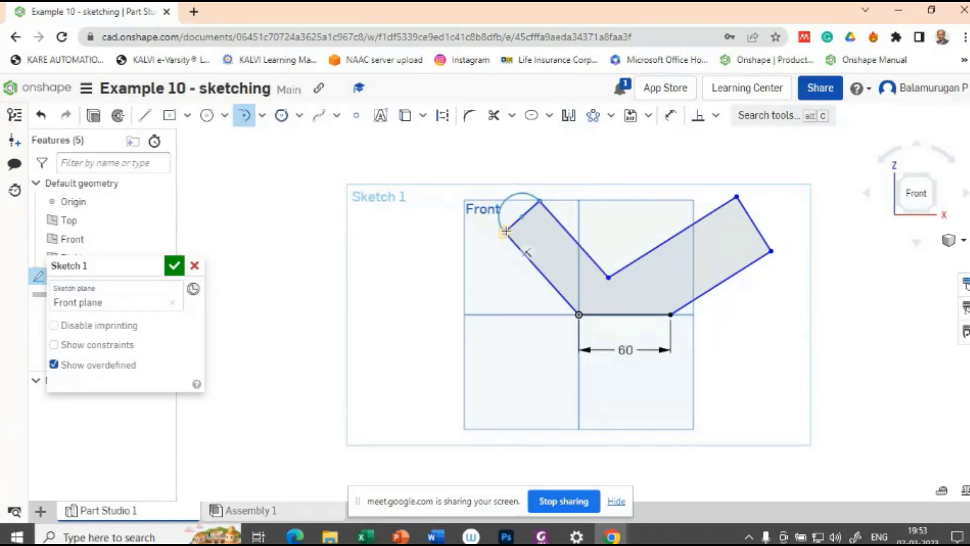
click(506, 232)
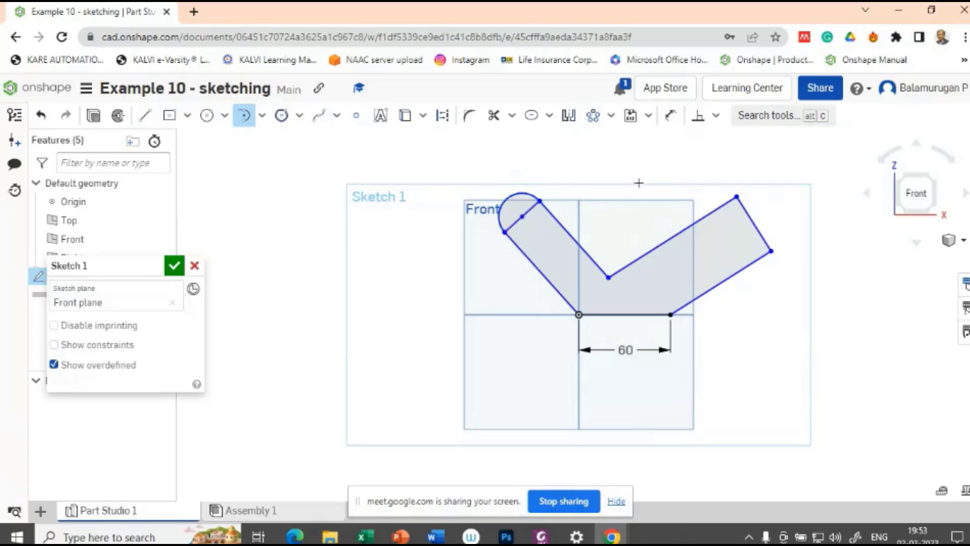
click(770, 251)
click(737, 197)
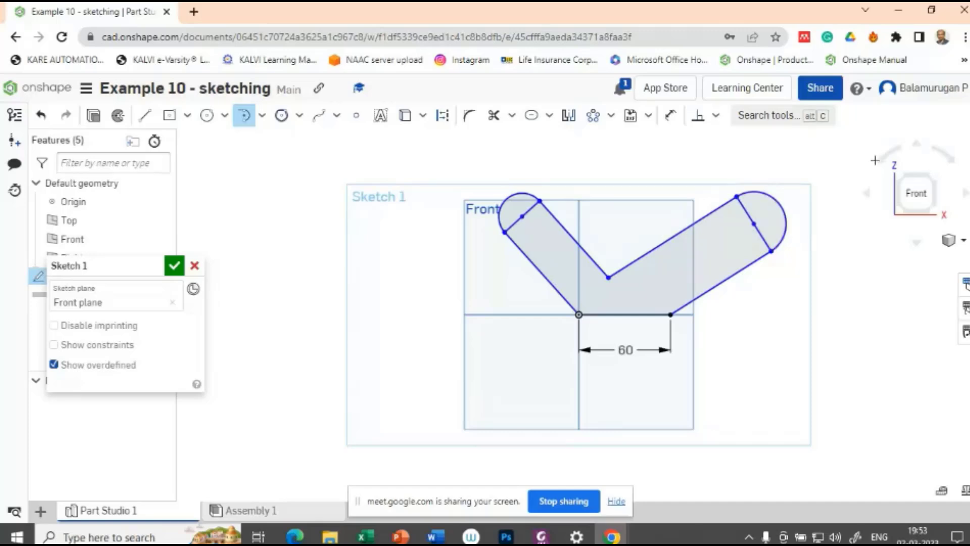
Dimension the left end arc's radius as 15.
key(alt+Tab)
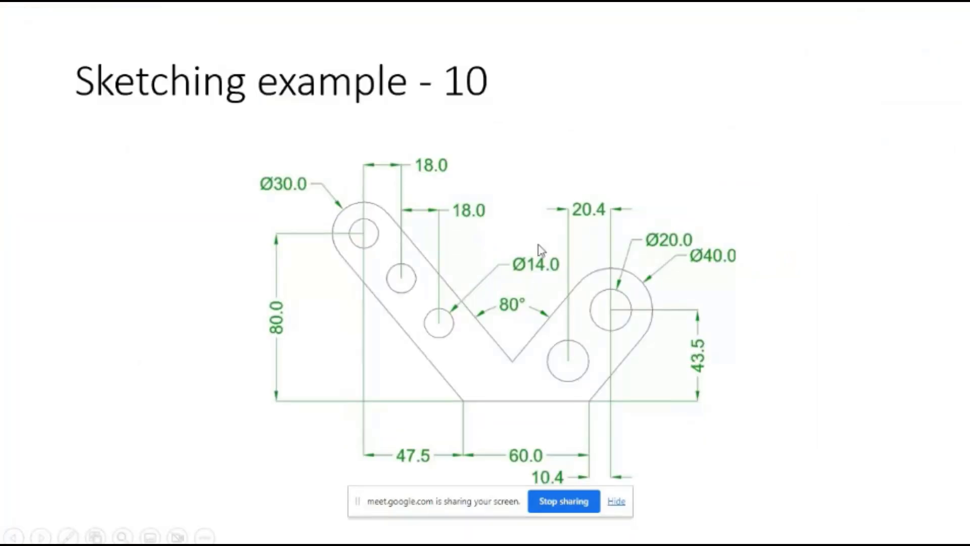
key(alt+Tab)
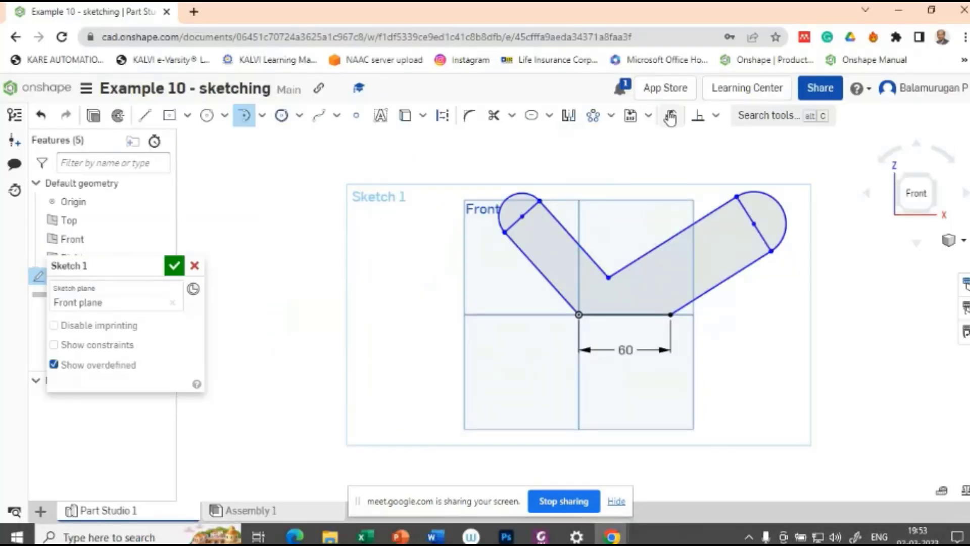
click(513, 193)
click(538, 174)
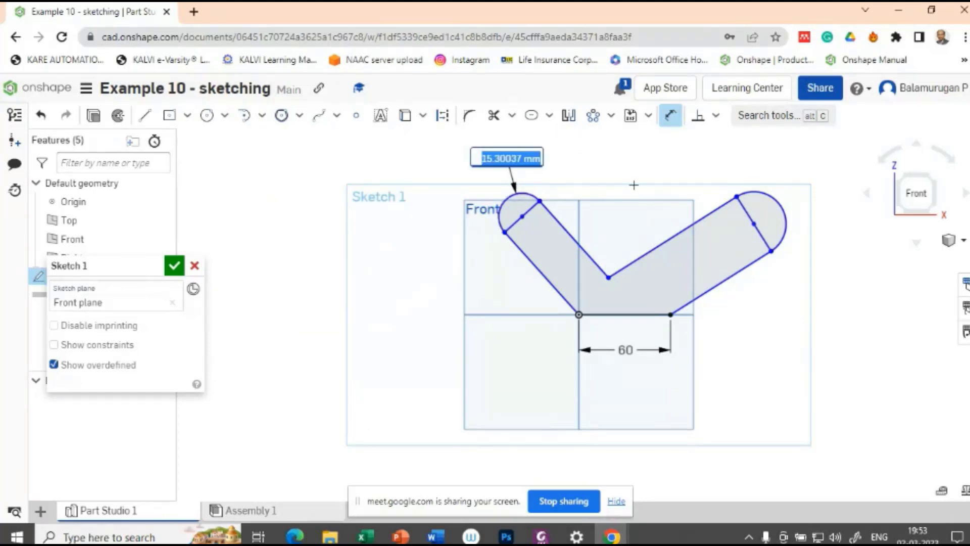
text(15)
key(Return)
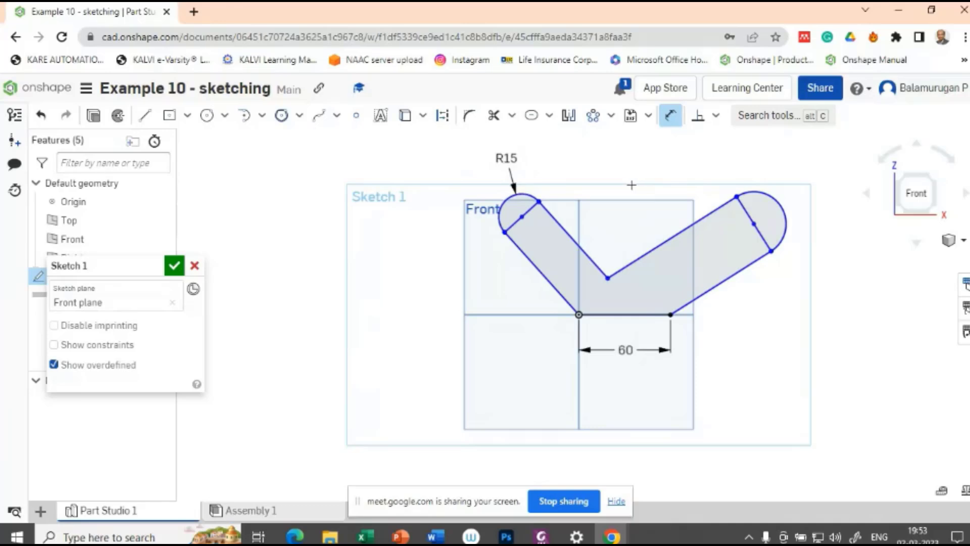
Dimension the right end arc's radius, correcting the mistaken 2 to 20.
key(alt+Tab)
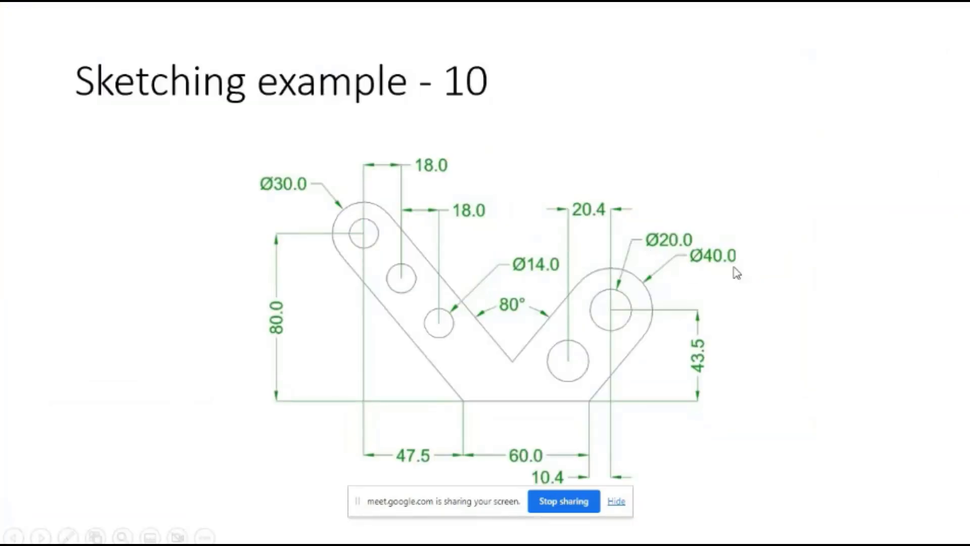
key(alt+Tab)
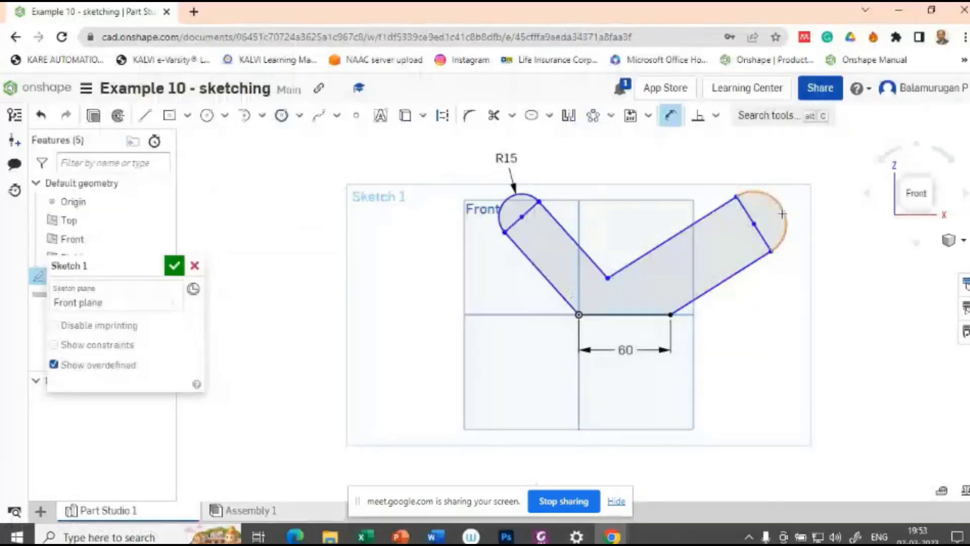
click(797, 204)
click(789, 204)
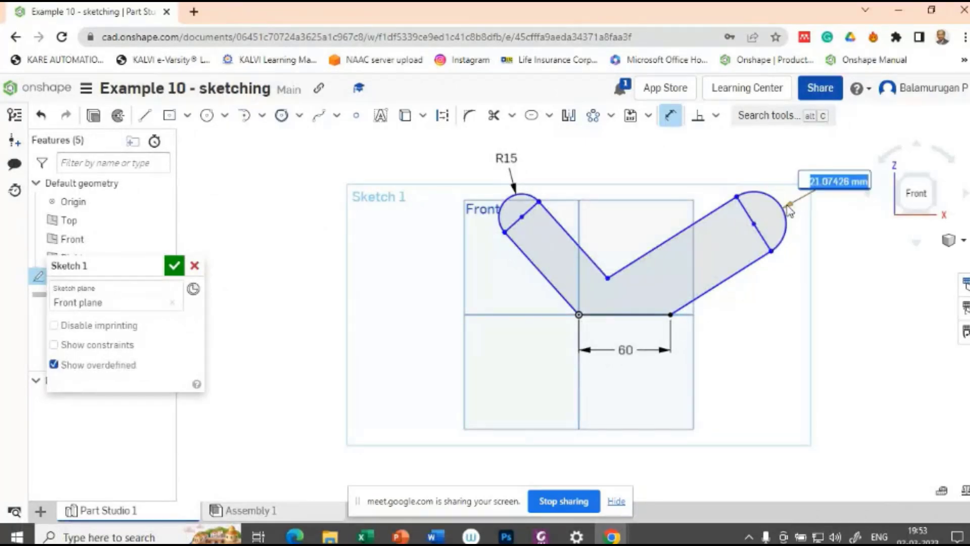
text(2)
key(Return)
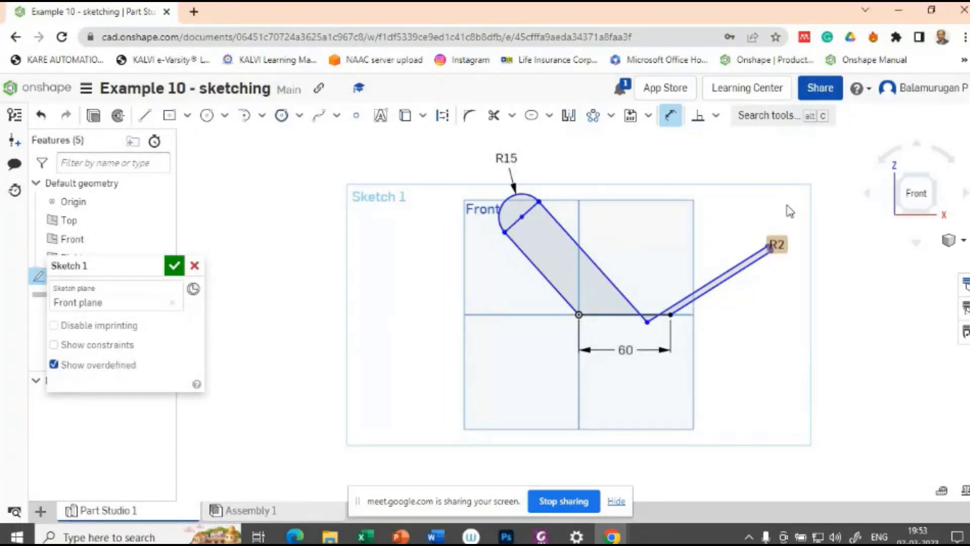
key(Escape)
key(ctrl+z)
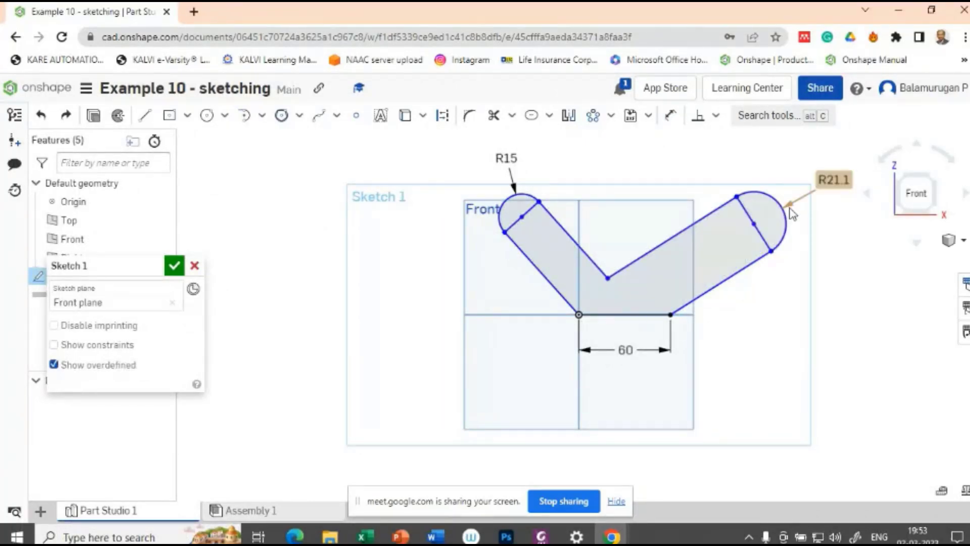
double_click(836, 178)
text(20)
key(Return)
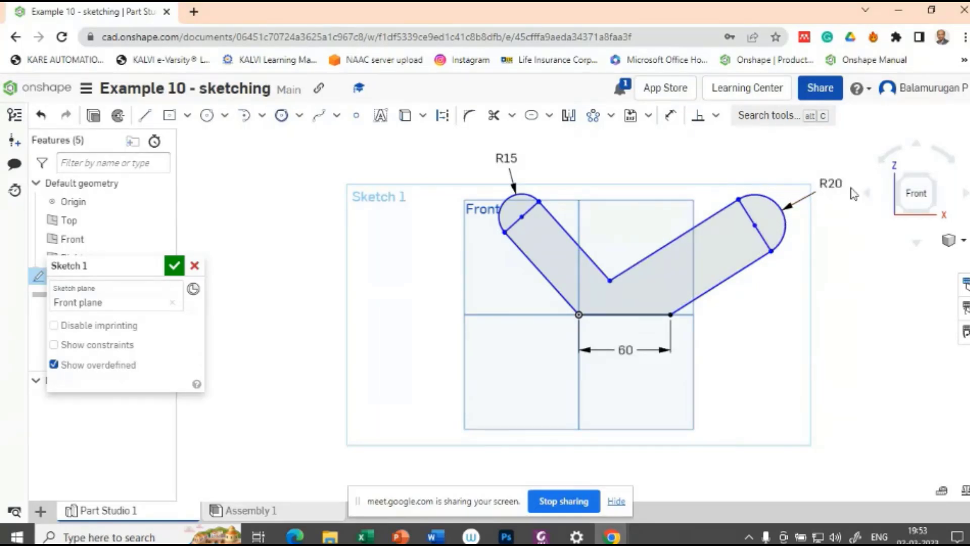
key(alt+Tab)
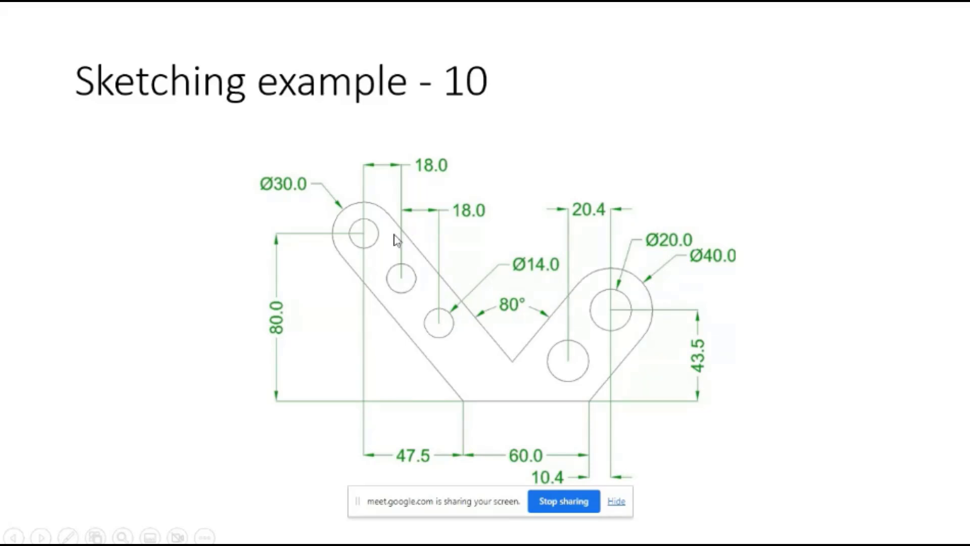
Compare the sketch with the reference drawing's dimensions and return to Onshape.
key(alt+Tab)
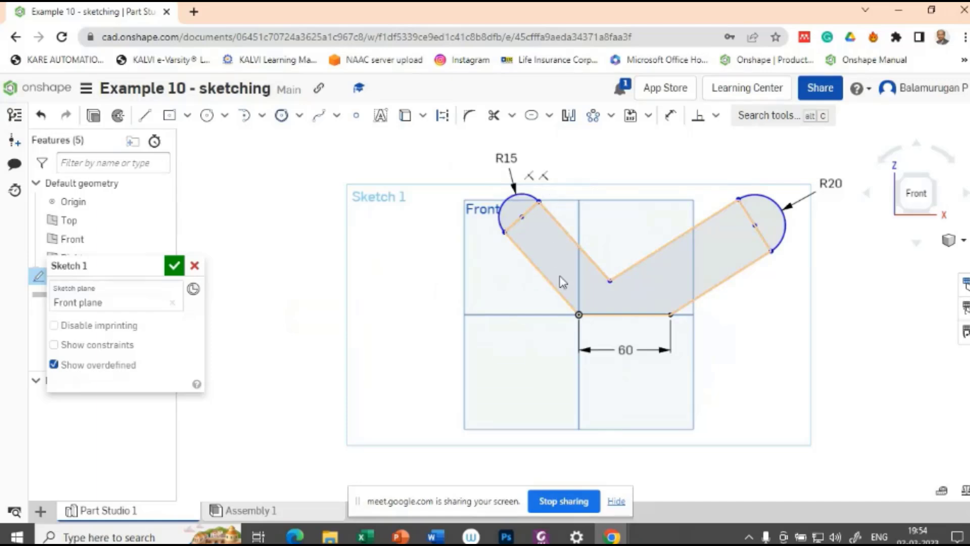
key(alt+Tab)
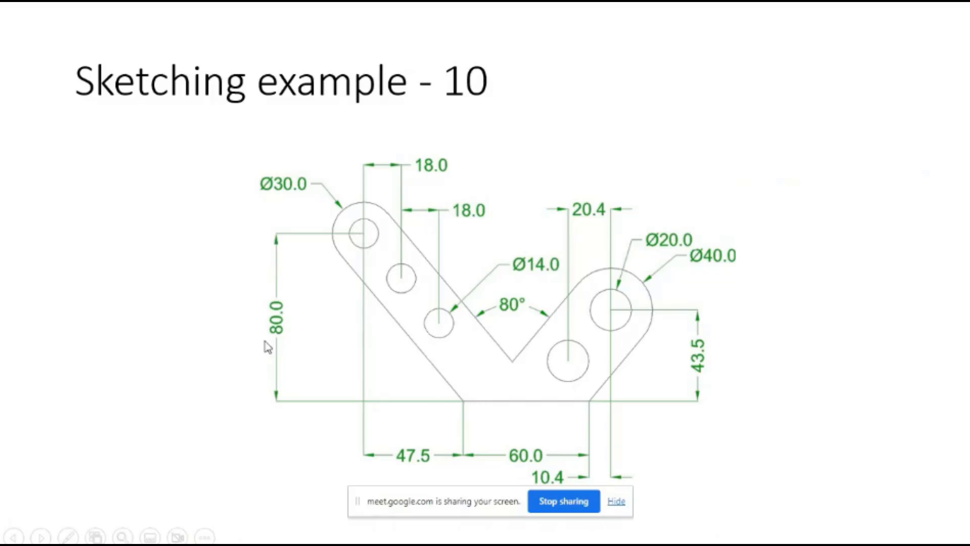
key(alt+Tab)
Set the R15 arc centre 80 above the bottom base line.
click(670, 116)
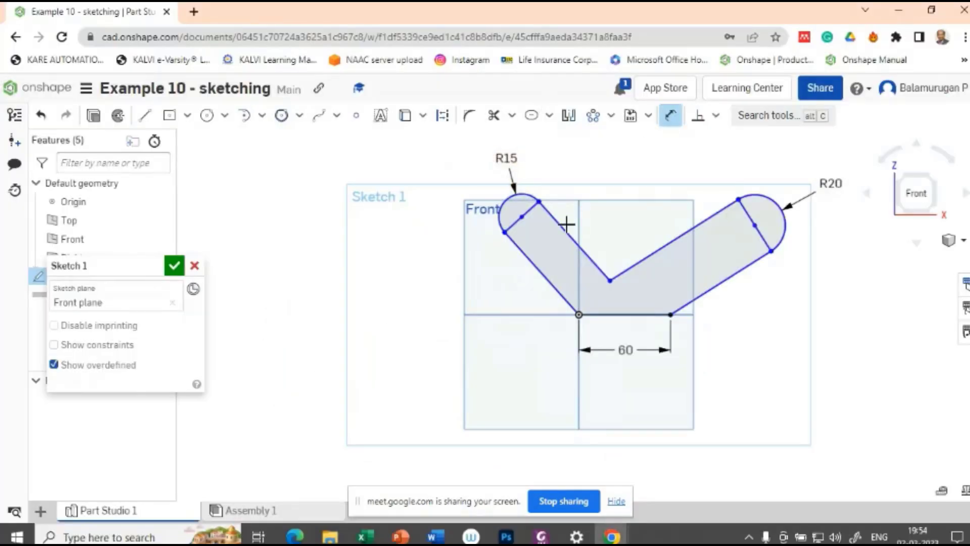
click(623, 314)
click(522, 216)
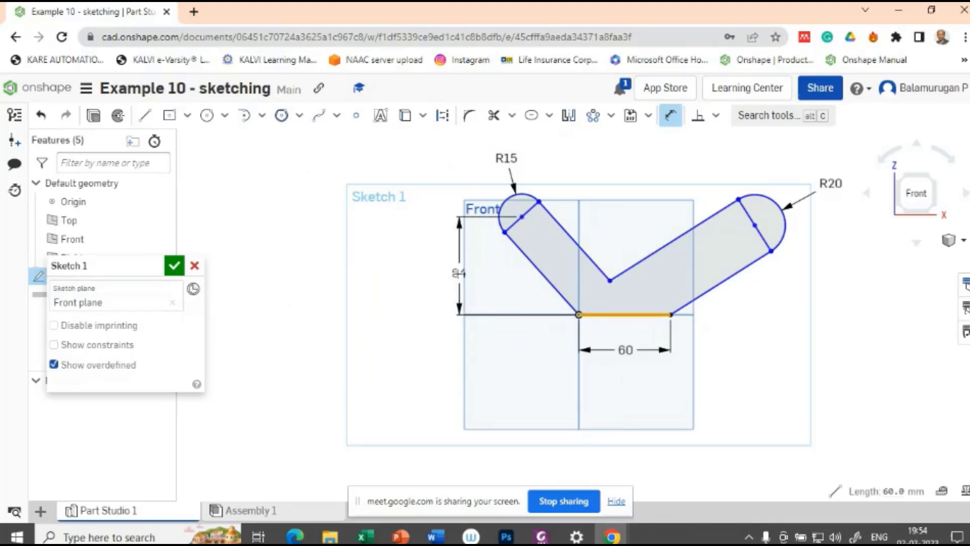
click(454, 272)
text(80)
key(Return)
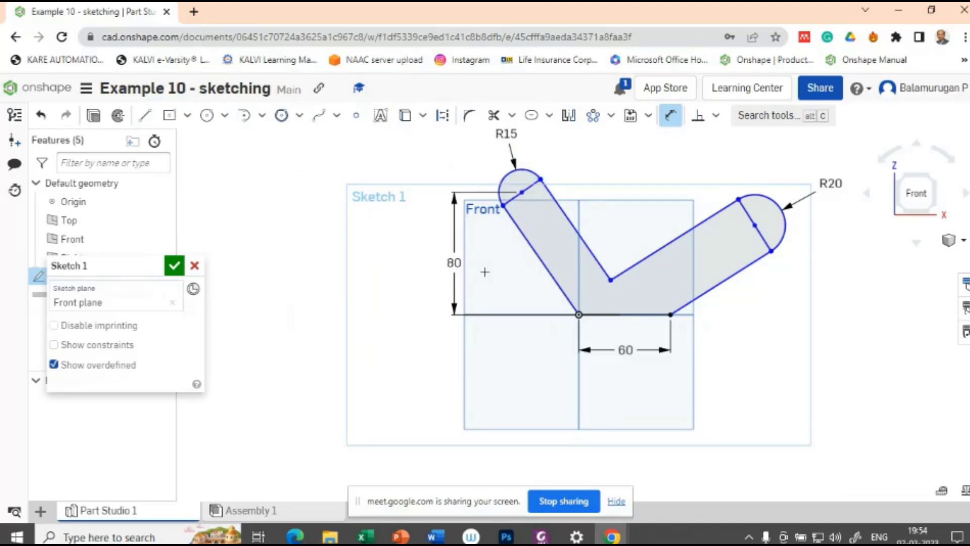
key(alt+Tab)
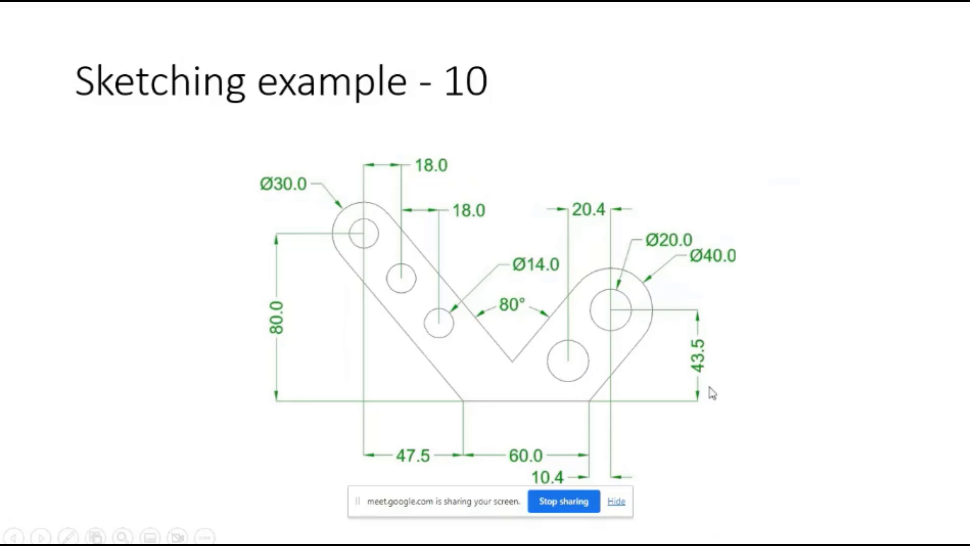
key(alt+Tab)
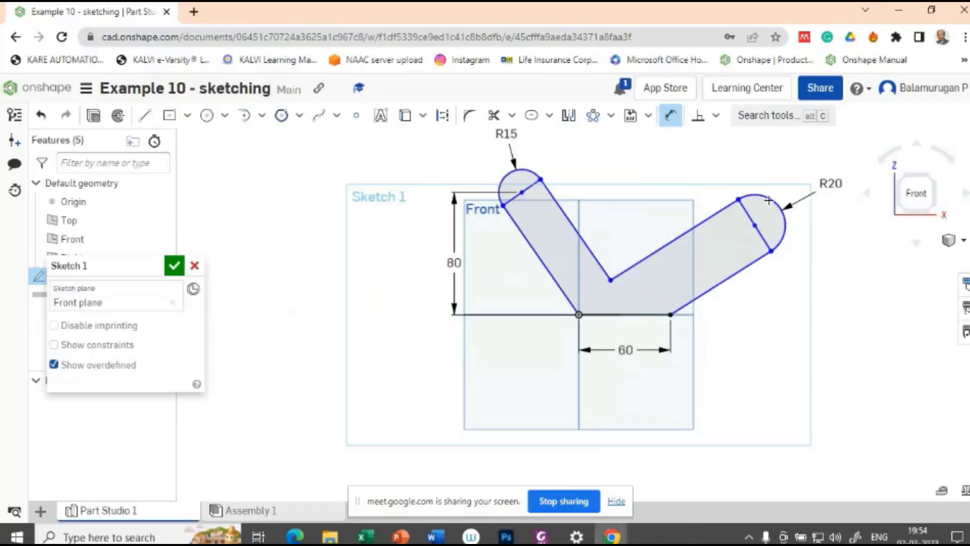
Set the R20 arc centre 43.5 above the bottom base line.
click(757, 225)
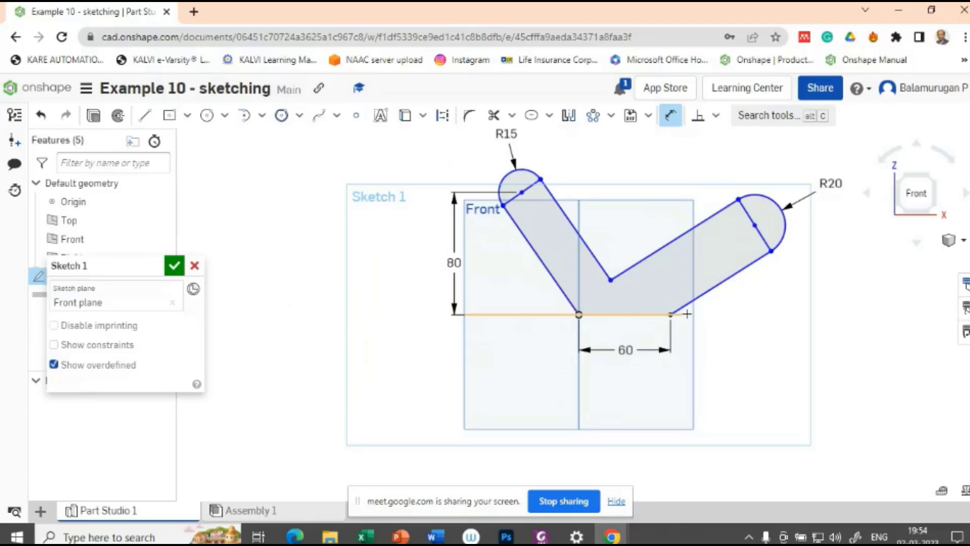
click(653, 315)
click(861, 278)
text(43.5)
key(Return)
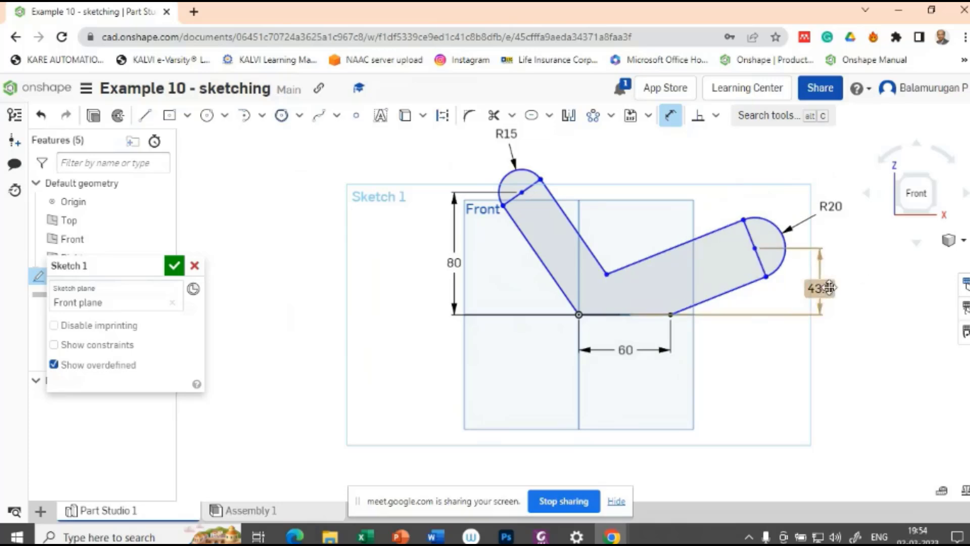
key(alt+Tab)
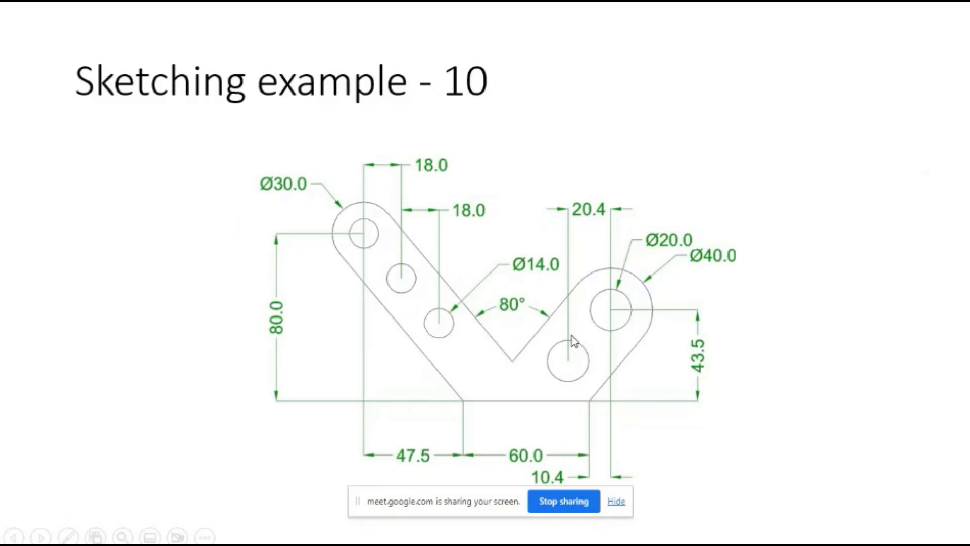
Add an 80° angular dimension between the left and right inner edges of the V notch.
key(alt+Tab)
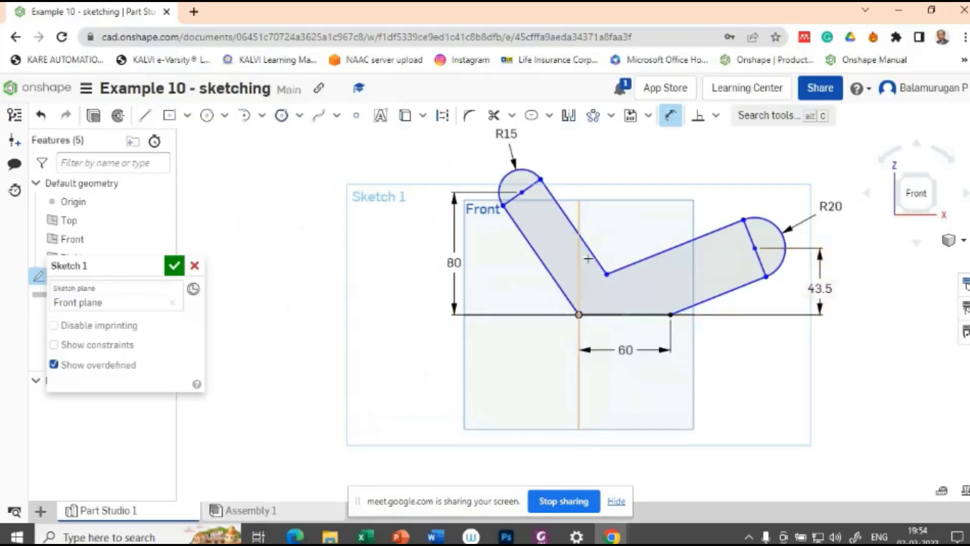
click(655, 252)
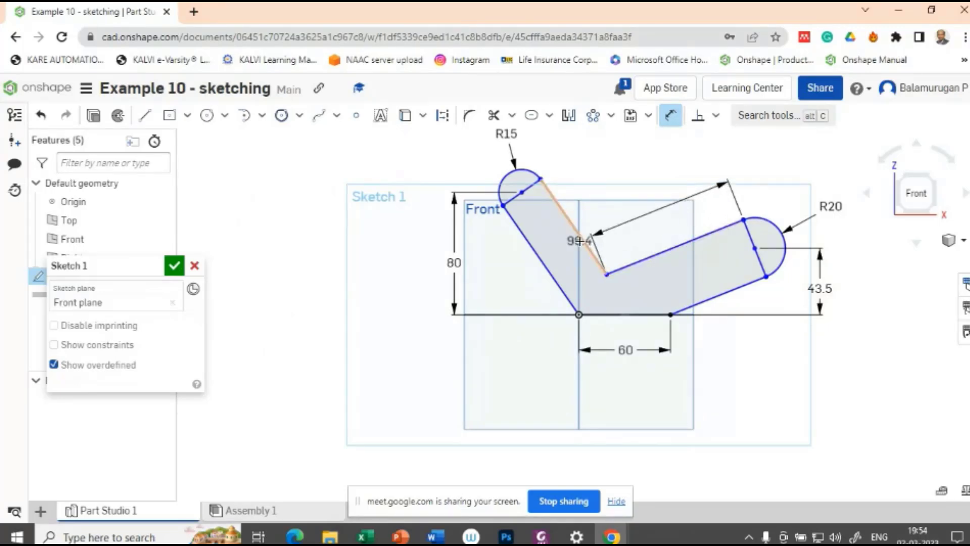
click(581, 238)
click(616, 212)
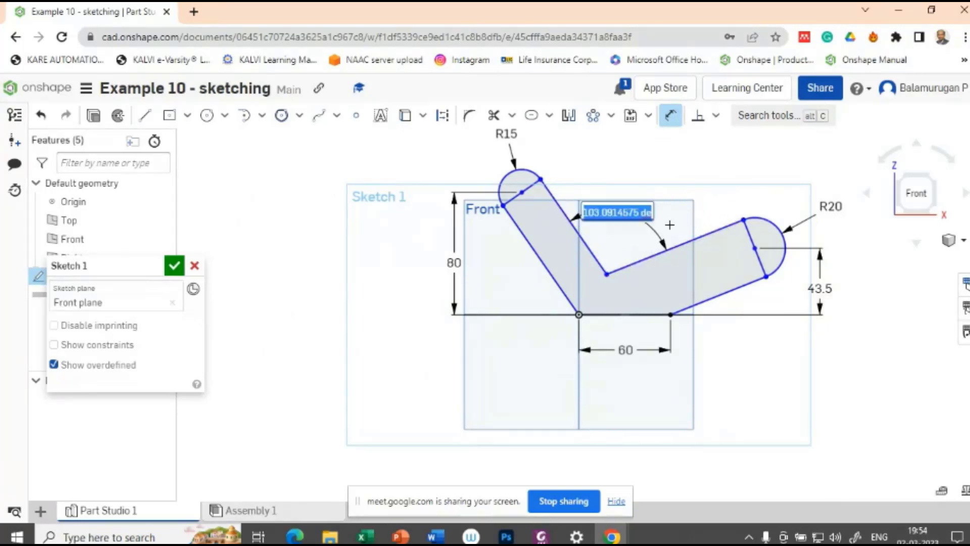
text(80)
key(Return)
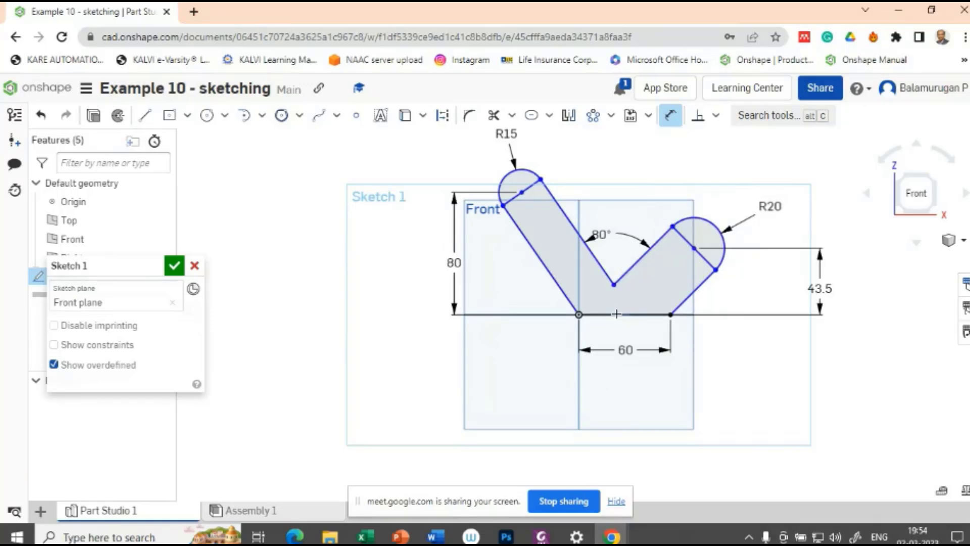
key(alt+Tab)
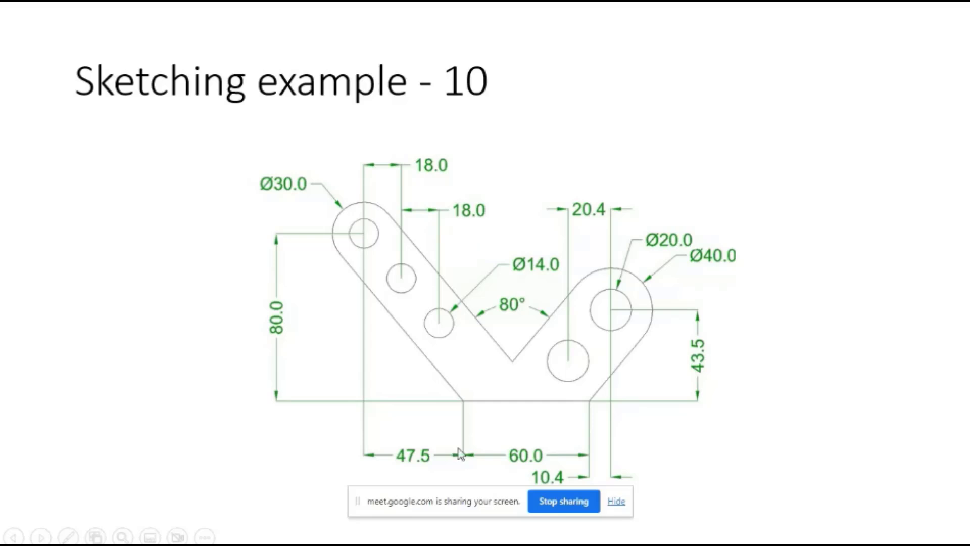
Add a 47.5 horizontal dimension from the origin to the R15 arc centre, then view the reference slide.
key(alt+Tab)
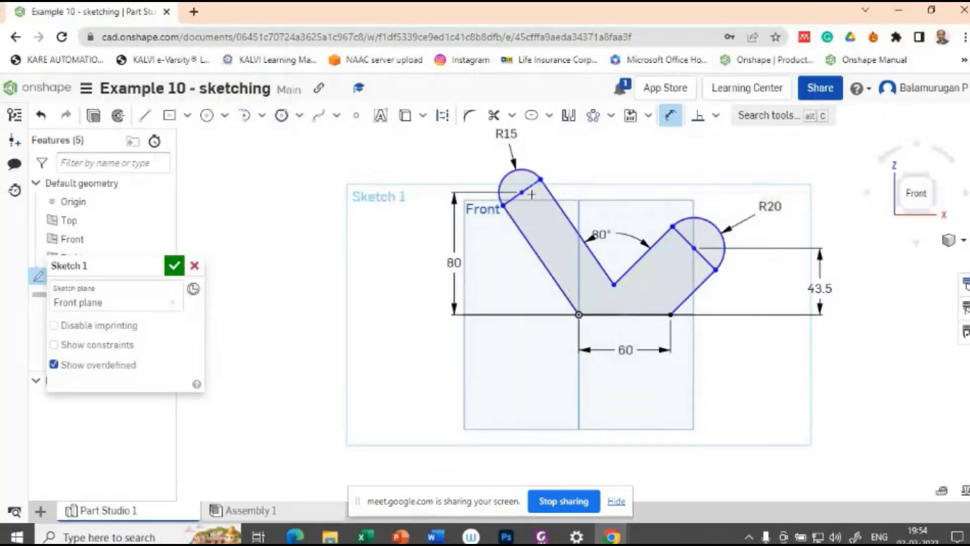
click(579, 314)
click(538, 339)
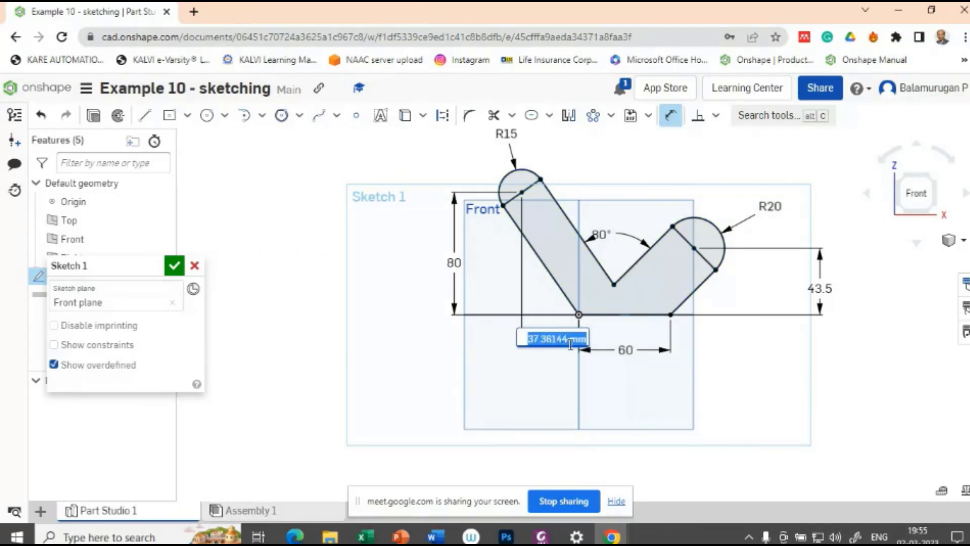
key(BackSpace)
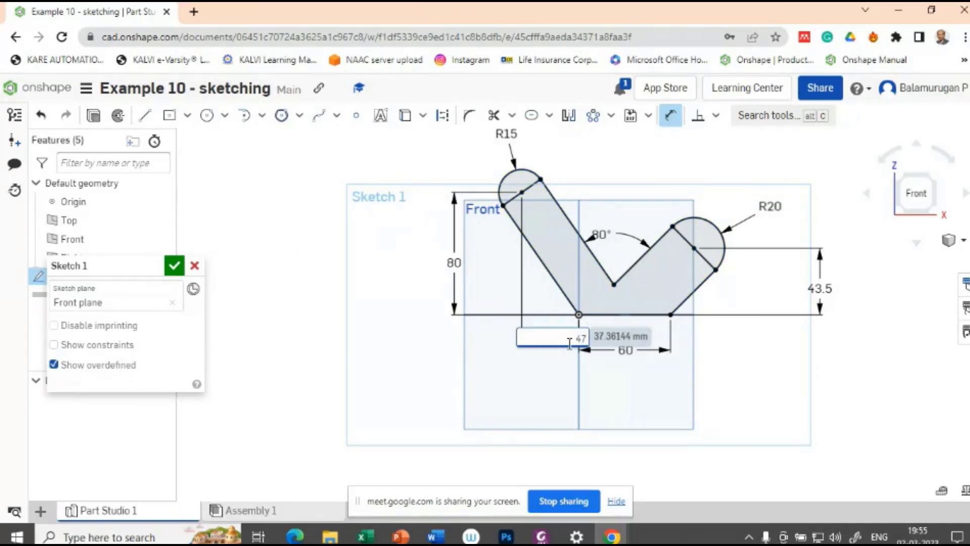
key(Return)
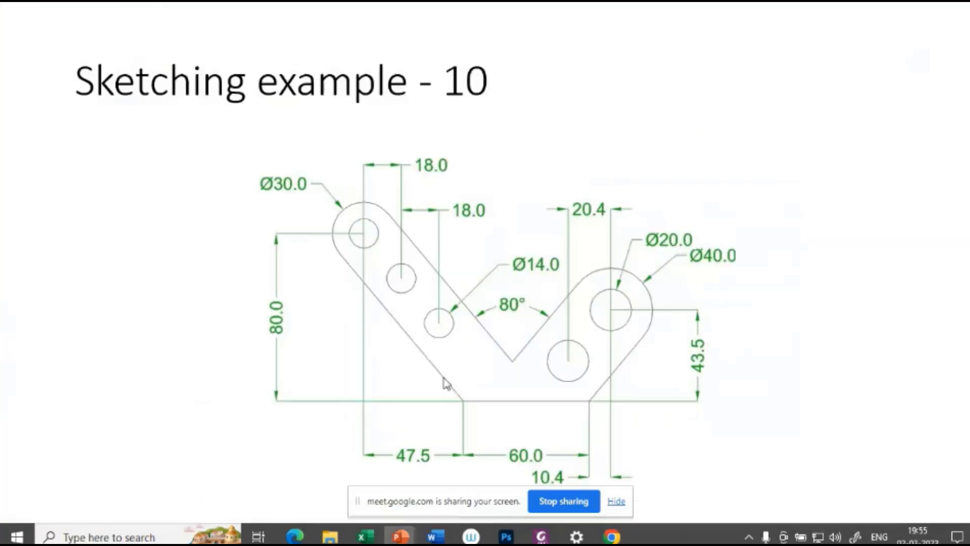
key(alt+Tab)
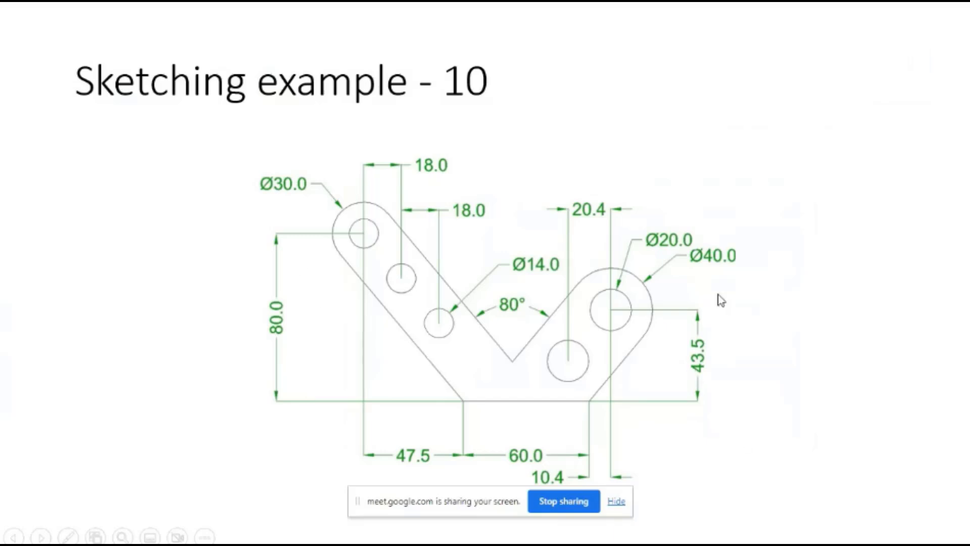